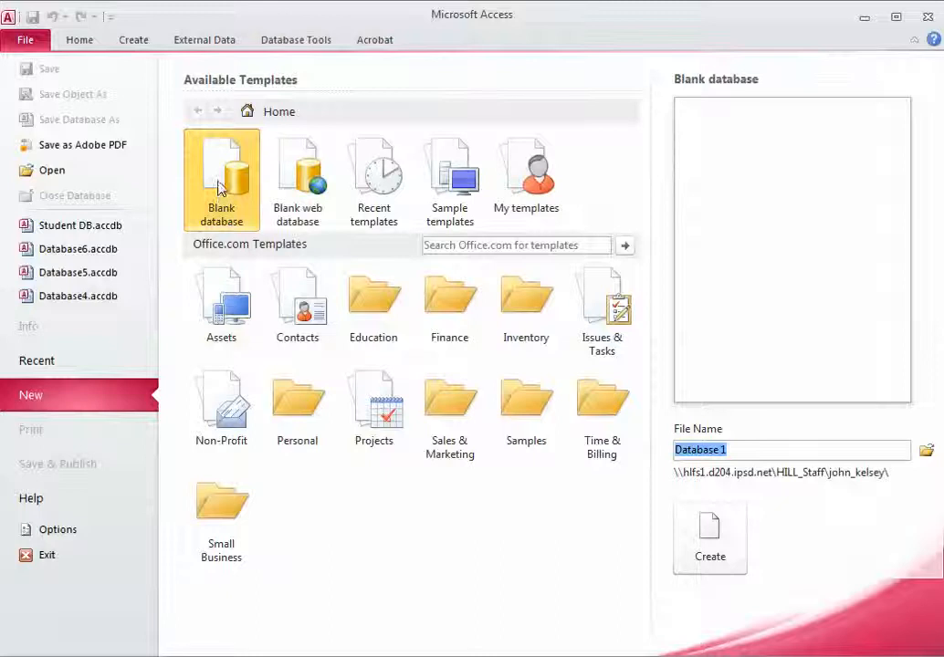
- Choose Blank database, name it Student DB, and browse for a save location
{"action": "left_click", "coordinate": [219, 189]}
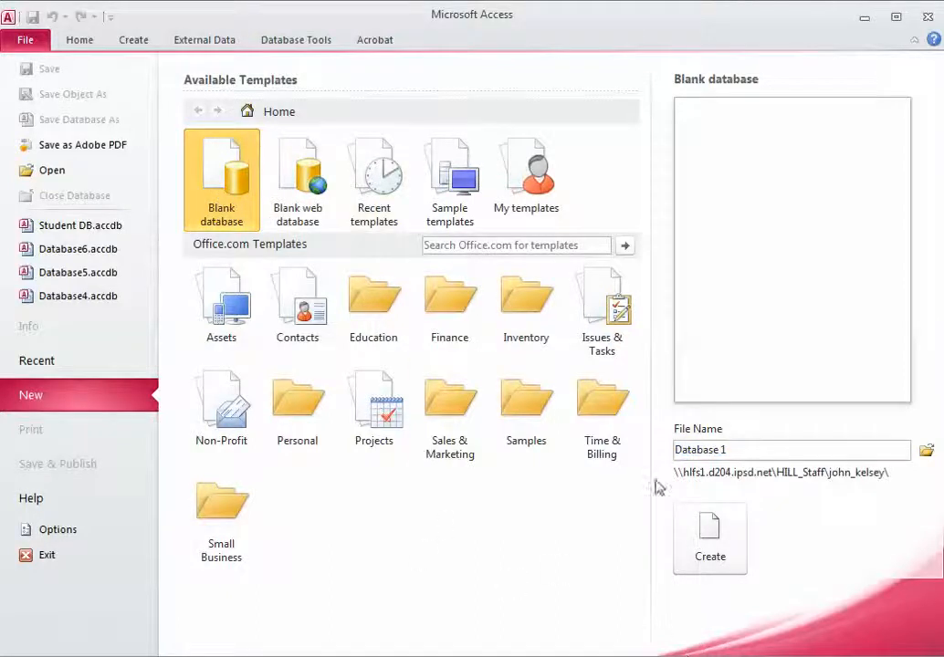
{"action": "double_click", "coordinate": [739, 449]}
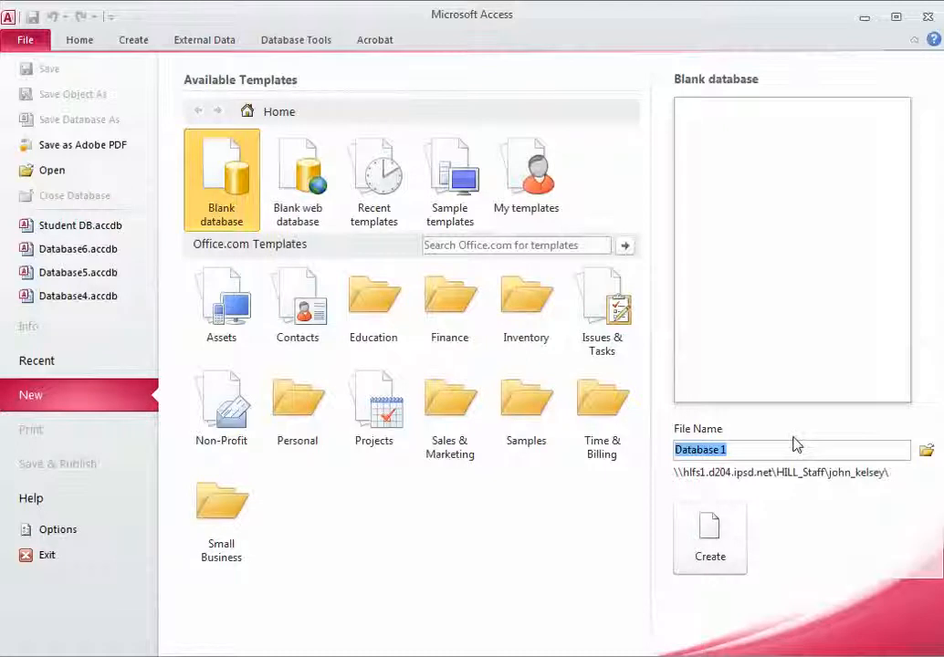
{"action": "type", "text": "St"}
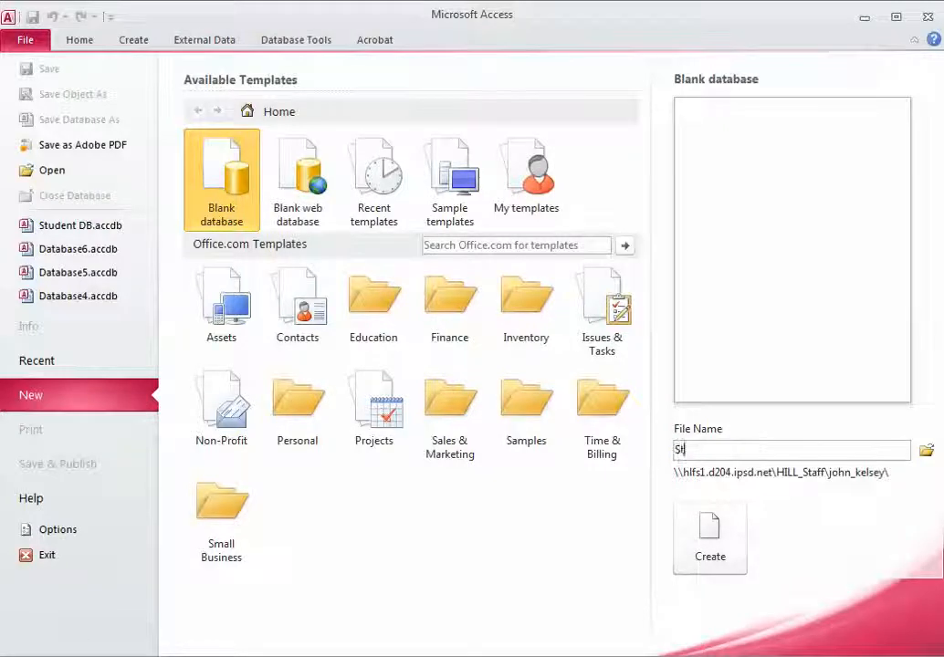
{"action": "type", "text": "udent DB"}
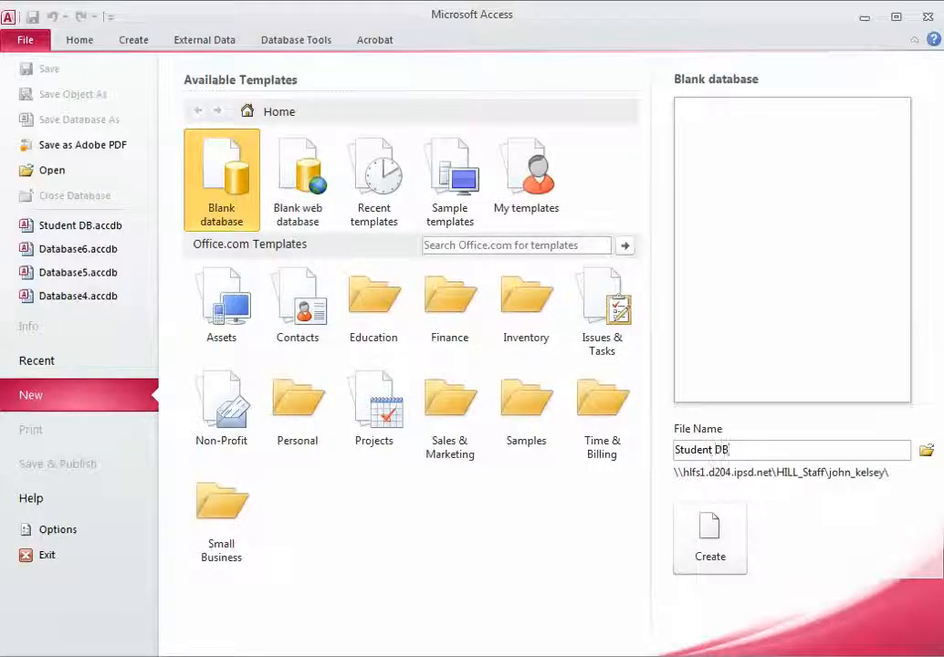
{"action": "left_click", "coordinate": [926, 452]}
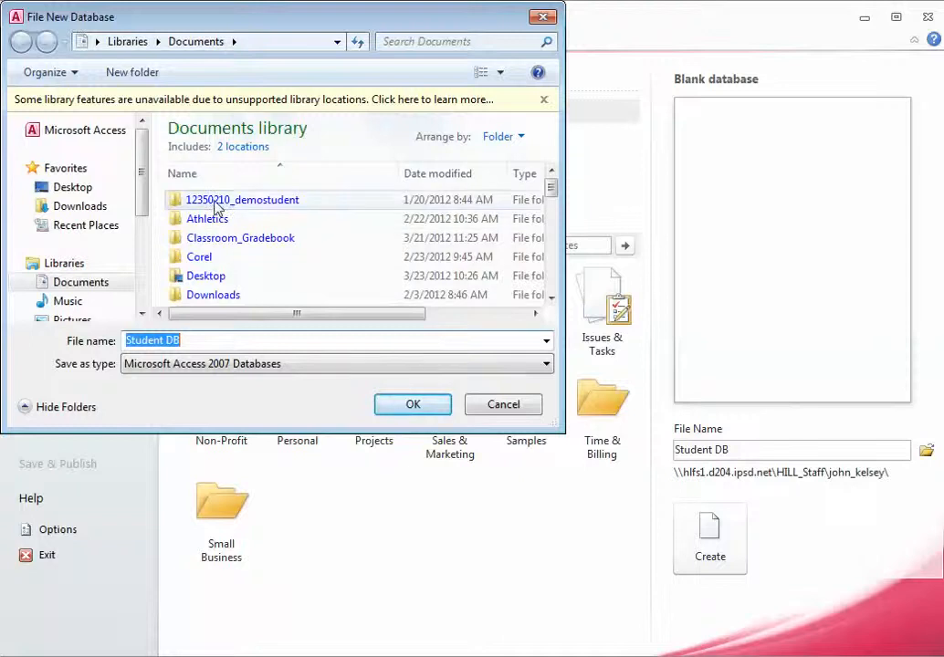
- Pick the Computers > Database folder as the location and create Student DB
{"action": "double_click", "coordinate": [216, 201]}
{"action": "double_click", "coordinate": [238, 216]}
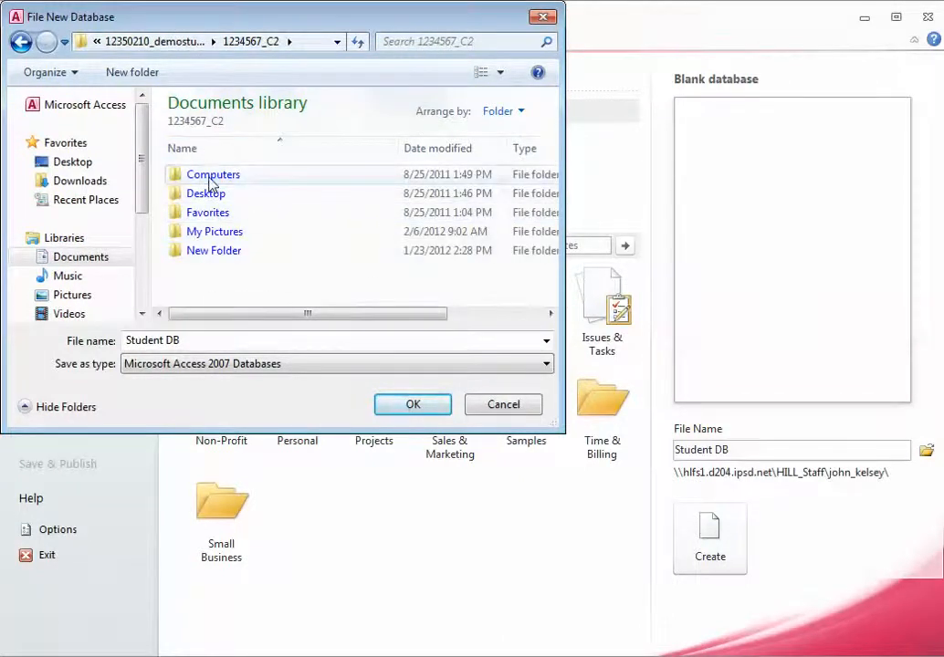
{"action": "double_click", "coordinate": [210, 177]}
{"action": "left_click", "coordinate": [220, 195]}
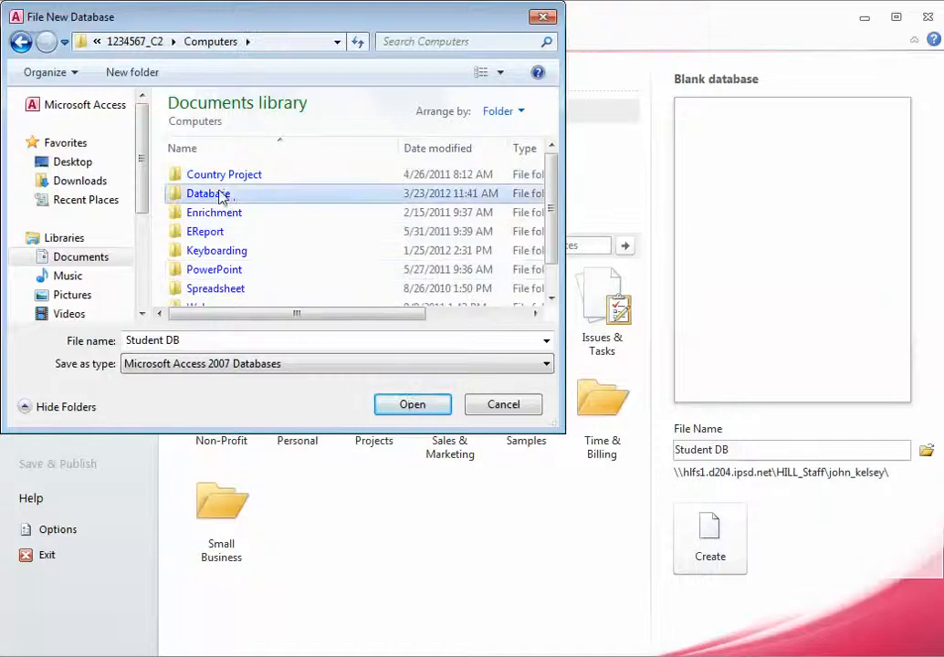
{"action": "double_click", "coordinate": [220, 196]}
{"action": "left_click", "coordinate": [413, 408]}
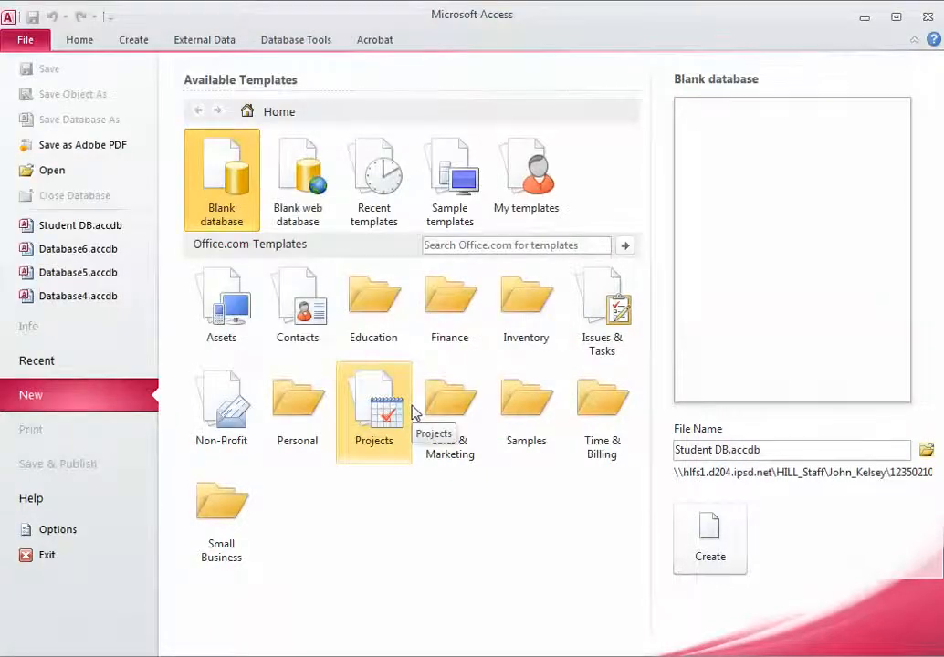
{"action": "left_click", "coordinate": [699, 555]}
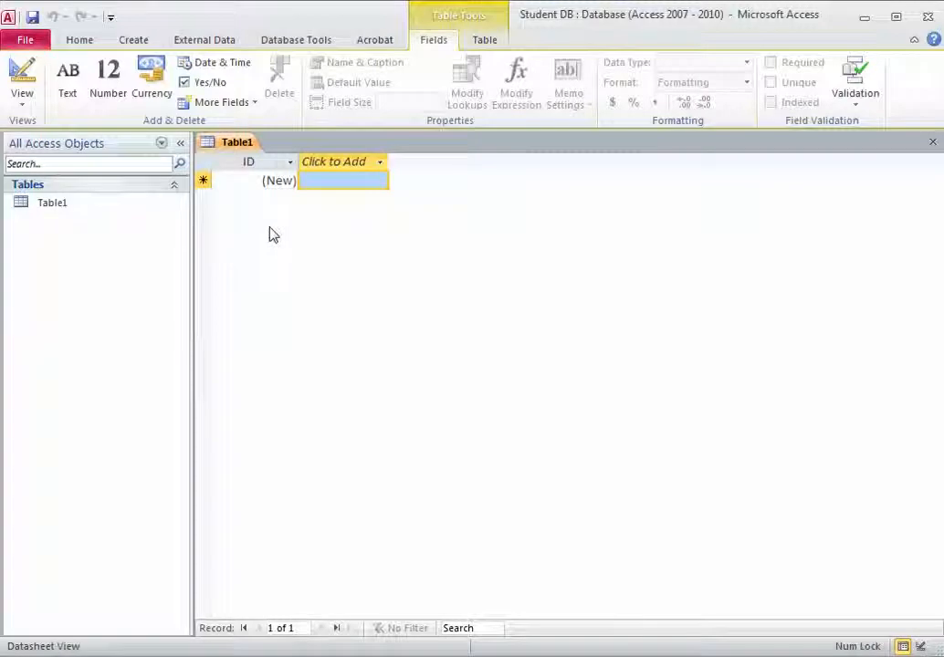
- Switch Table1 to Design View, saving it under the default name Table1
{"action": "left_click", "coordinate": [28, 106]}
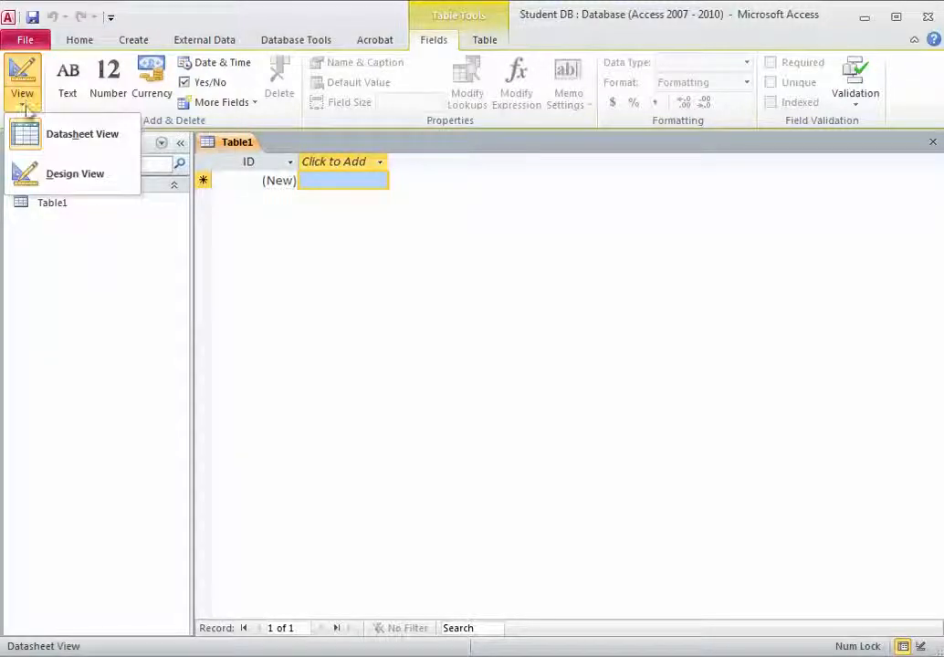
{"action": "left_click", "coordinate": [48, 184]}
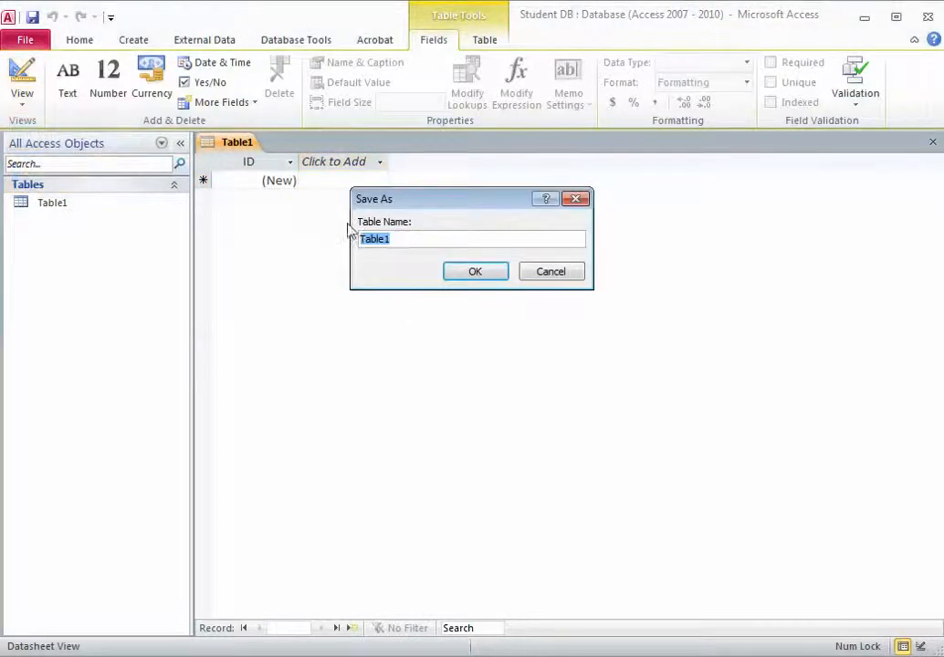
{"action": "left_click", "coordinate": [473, 272]}
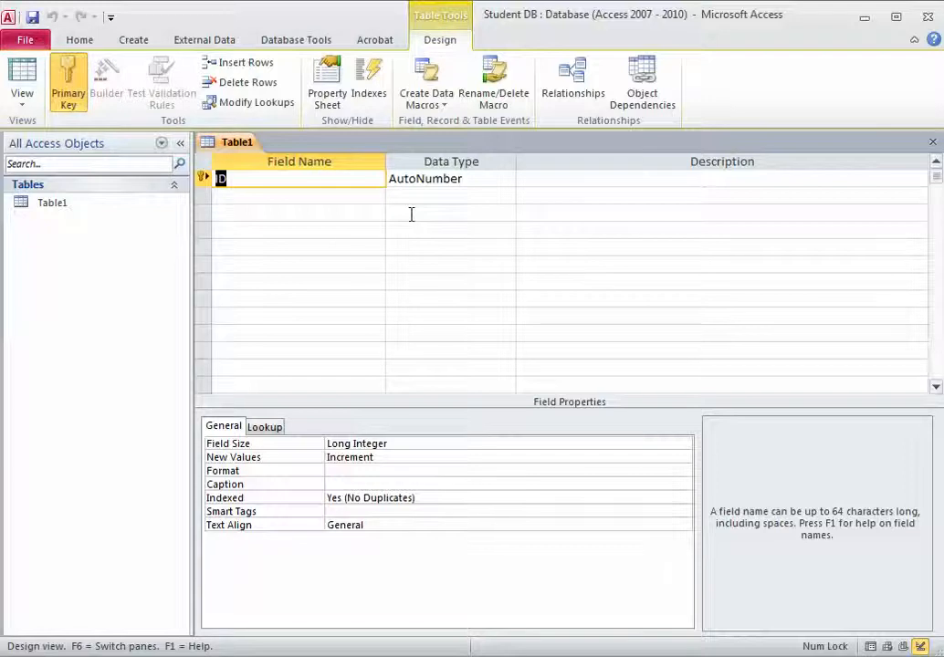
- Rename the ID field to First Name, set it to Text, and remove its primary key
{"action": "type", "text": "First Nam,e"}
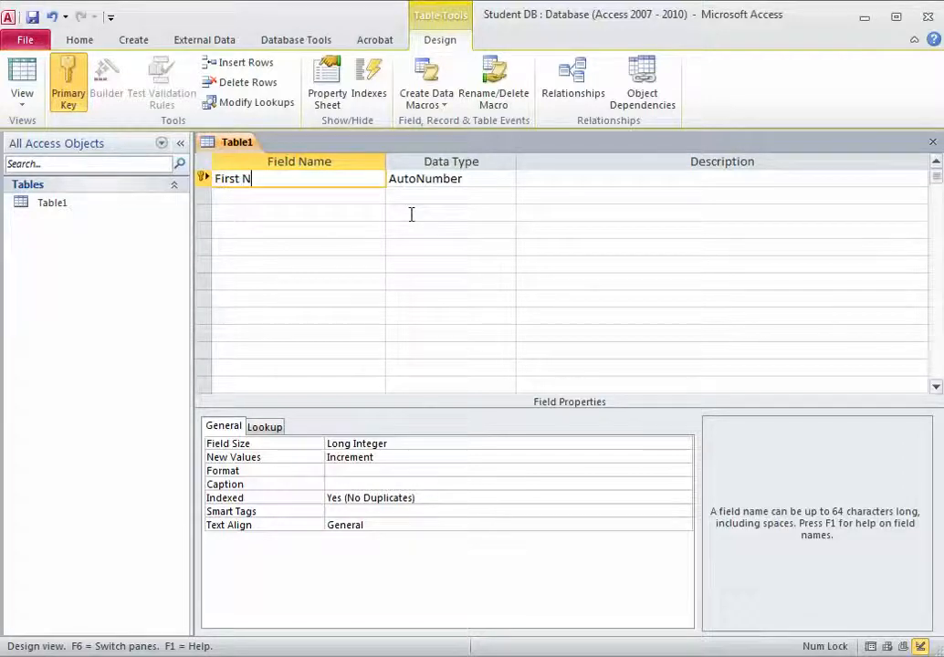
{"action": "key", "text": "BackSpace"}
{"action": "key", "text": "BackSpace"}
{"action": "type", "text": "e"}
{"action": "left_click", "coordinate": [466, 179]}
{"action": "left_click", "coordinate": [507, 180]}
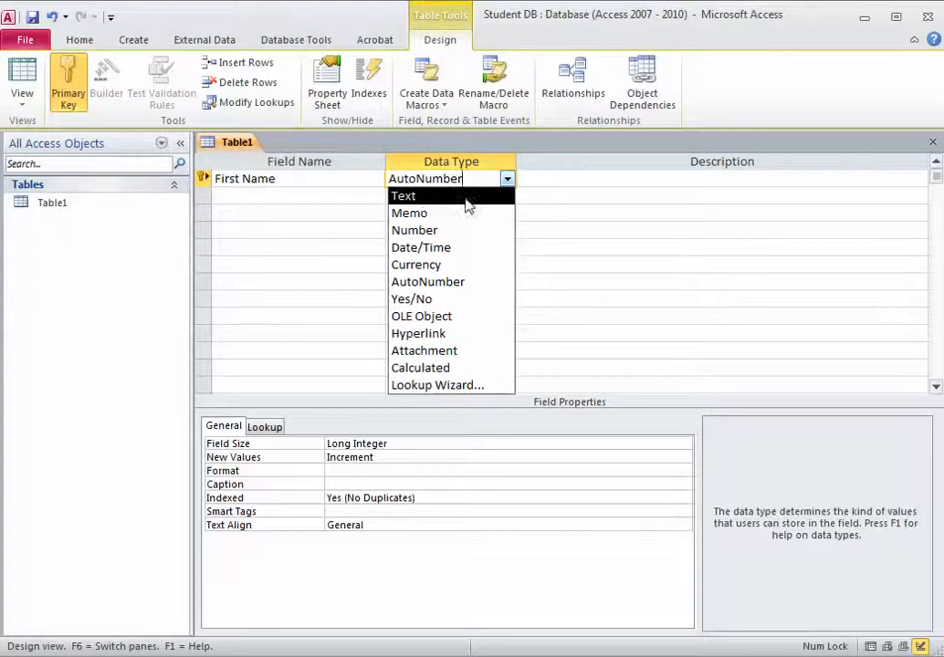
{"action": "left_click", "coordinate": [446, 198]}
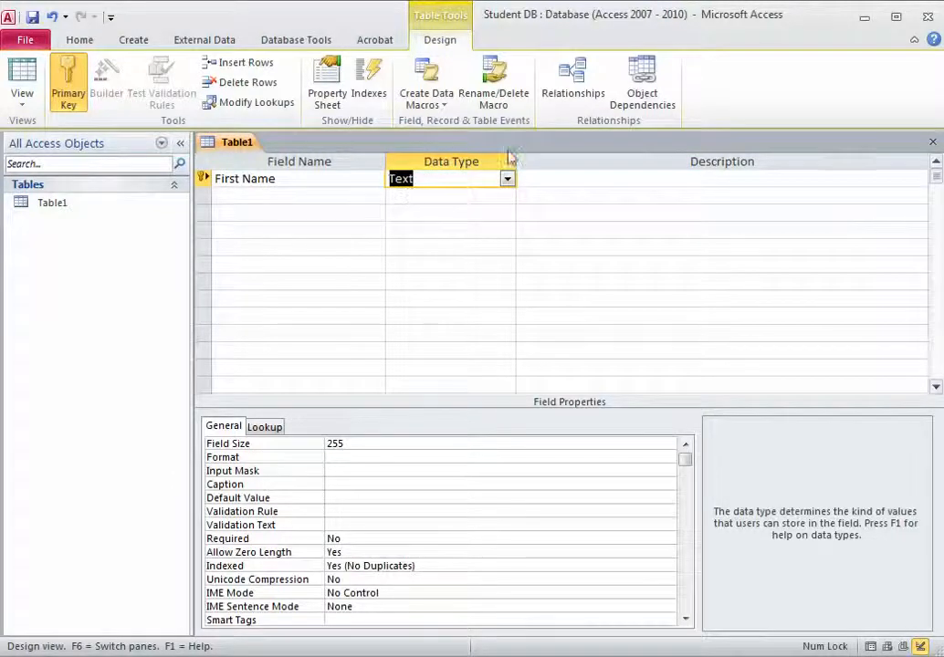
{"action": "left_click", "coordinate": [506, 180]}
{"action": "left_click", "coordinate": [401, 195]}
{"action": "left_click", "coordinate": [299, 180]}
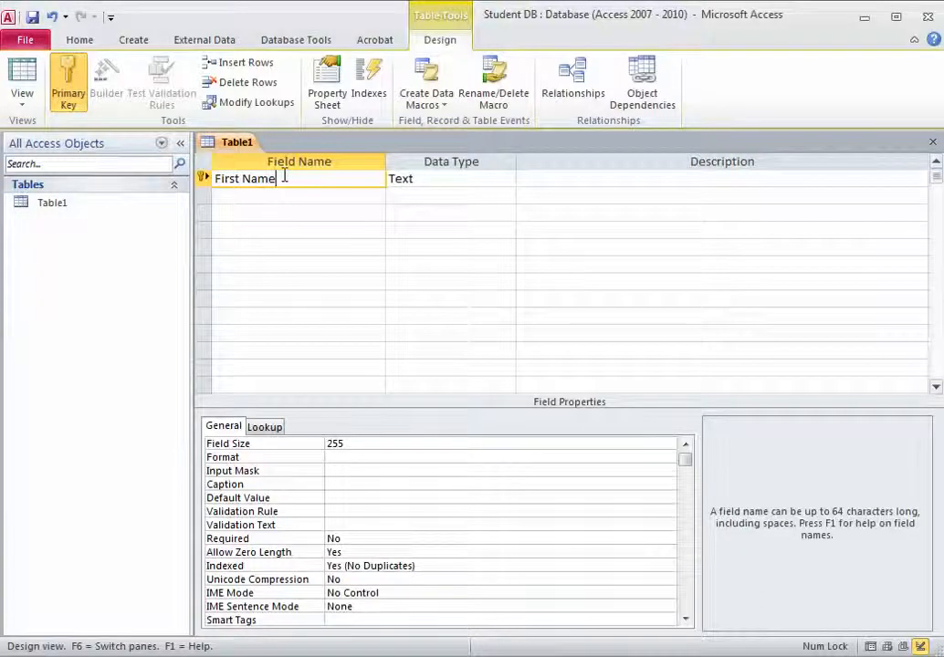
{"action": "left_click", "coordinate": [69, 87]}
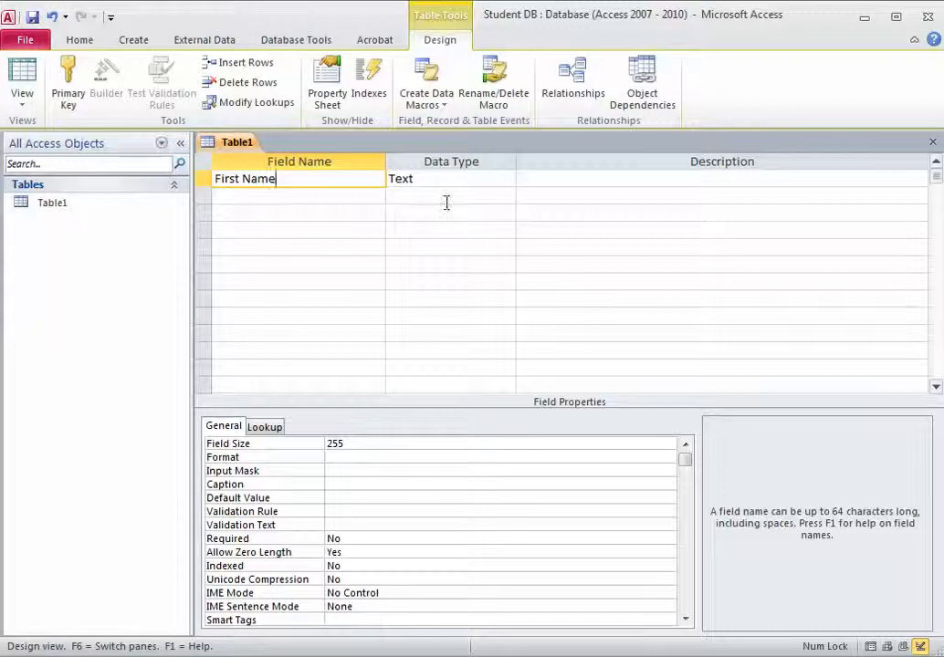
{"action": "left_click", "coordinate": [327, 195]}
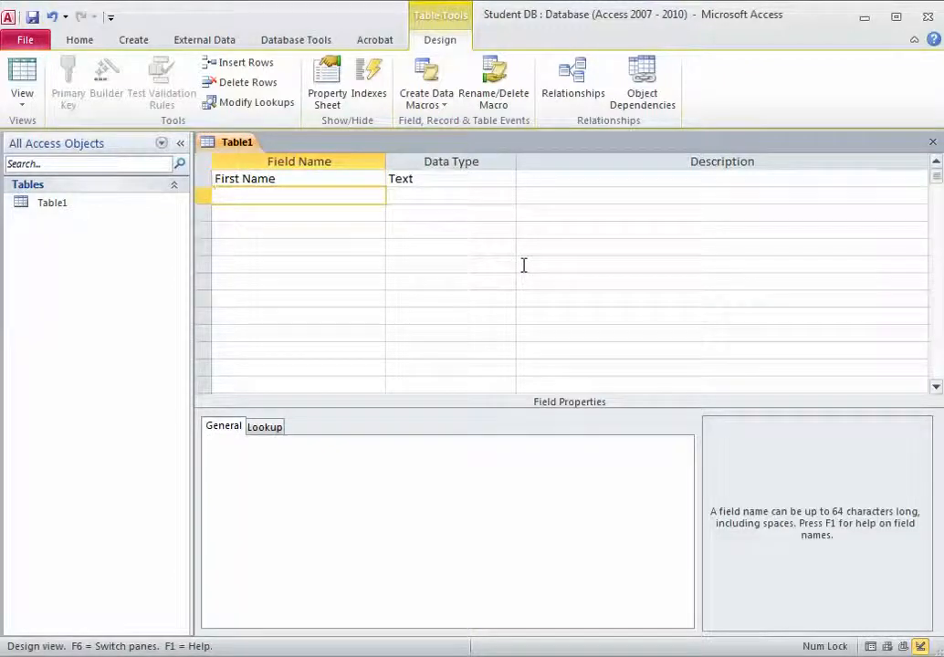
- Add a Last Name field with the Text data type
{"action": "type", "text": "Lasst N"}
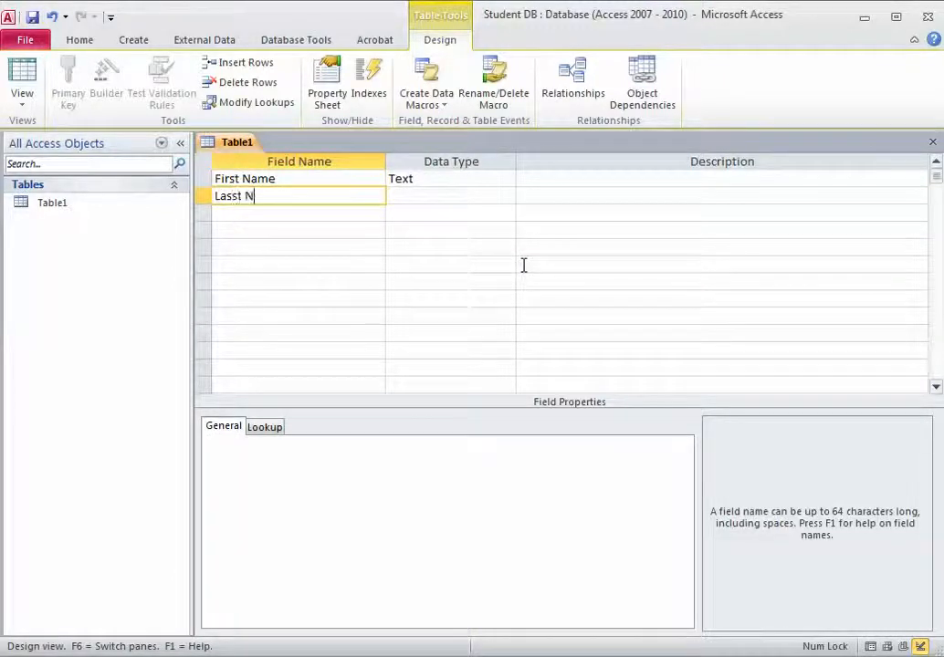
{"action": "key", "text": "BackSpace"}
{"action": "type", "text": "Name"}
{"action": "key", "text": "Tab"}
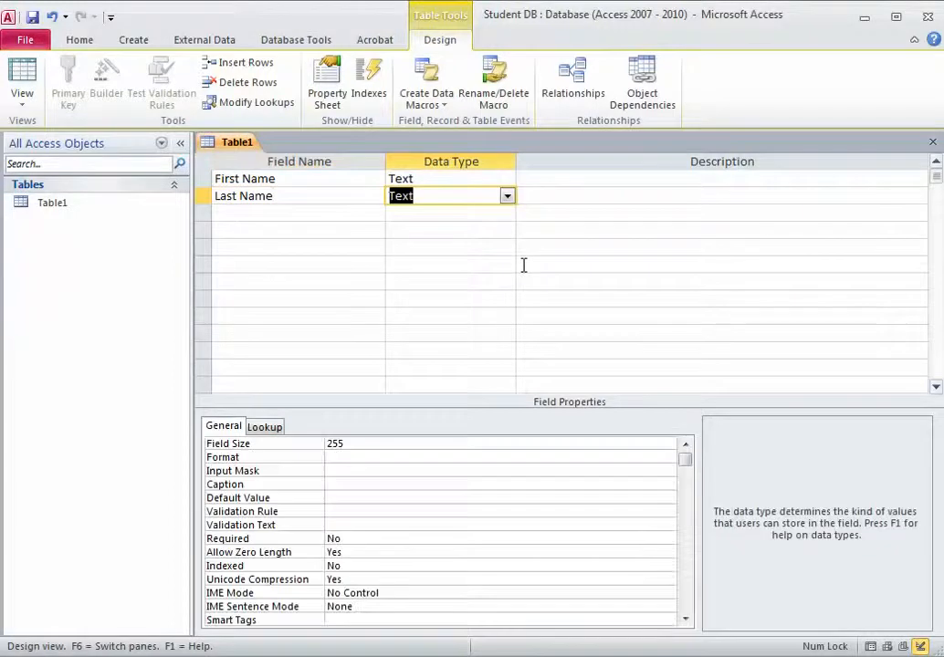
{"action": "key", "text": "Tab"}
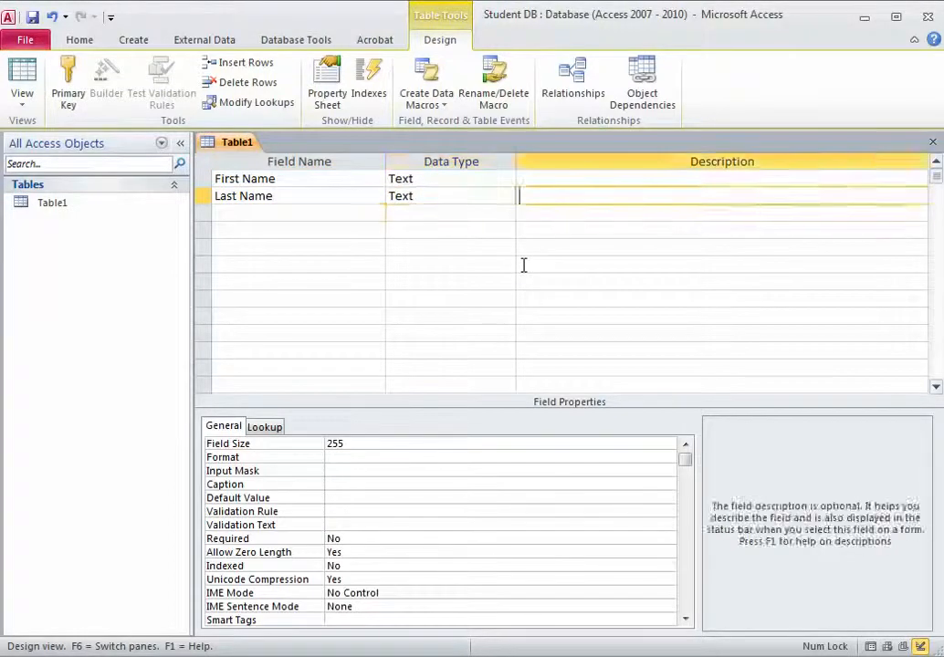
{"action": "key", "text": "Tab"}
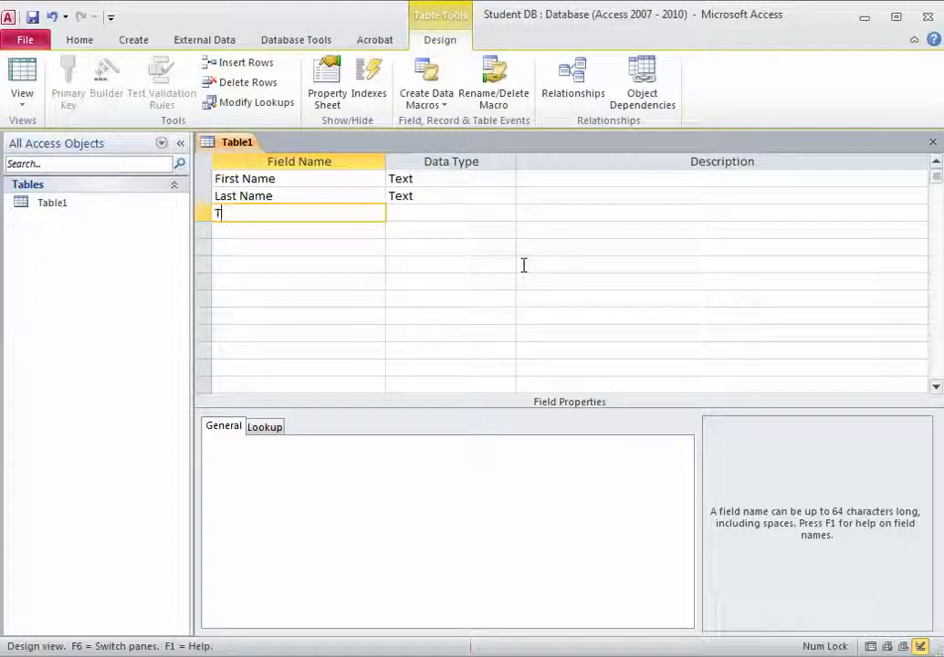
- Add a Team field as Text and show its data type choices
{"action": "type", "text": "eam"}
{"action": "key", "text": "Tab"}
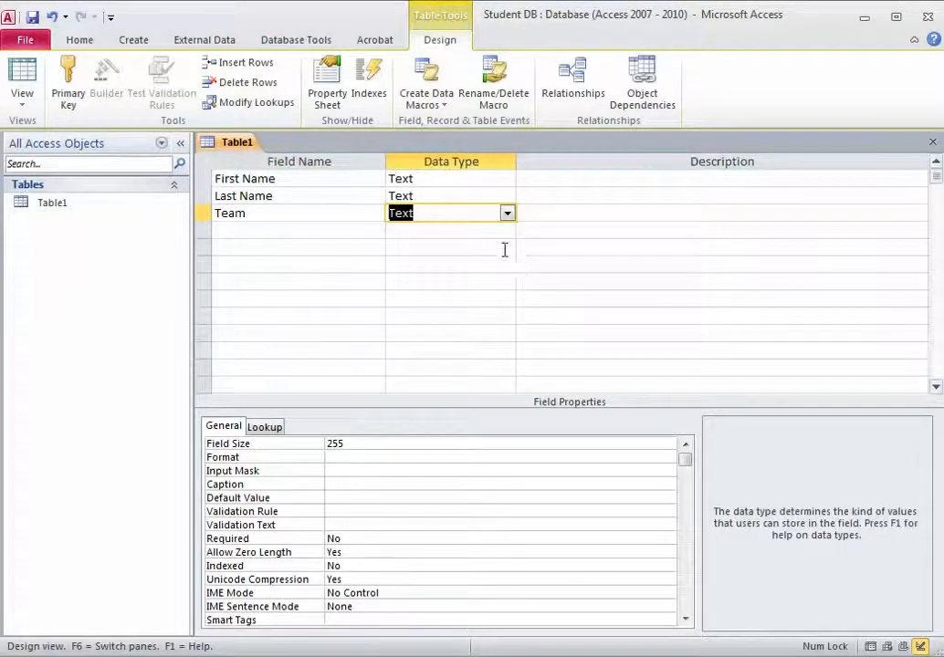
{"action": "left_click", "coordinate": [506, 213]}
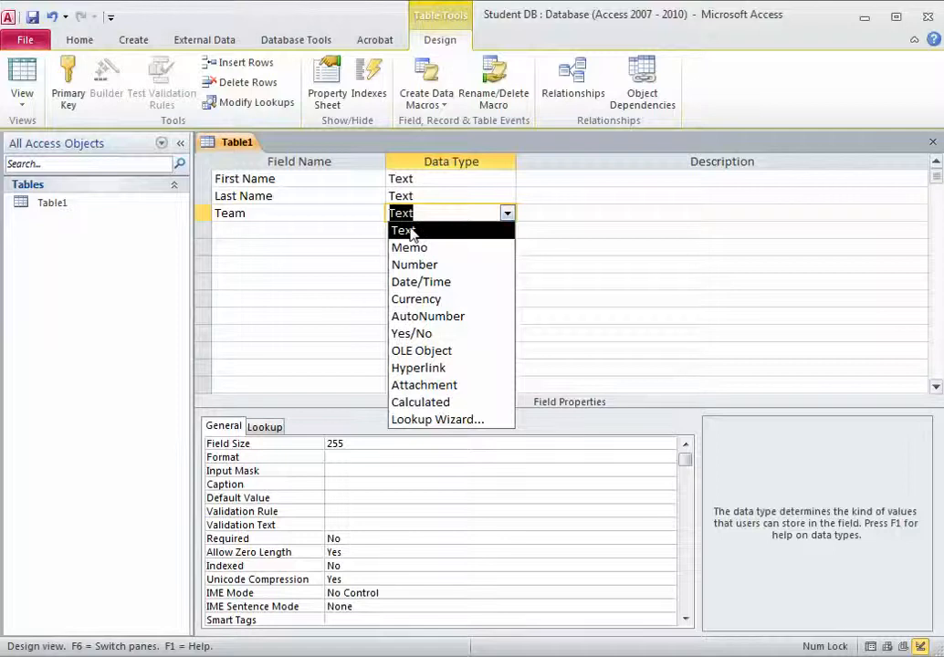
{"action": "left_click", "coordinate": [412, 227]}
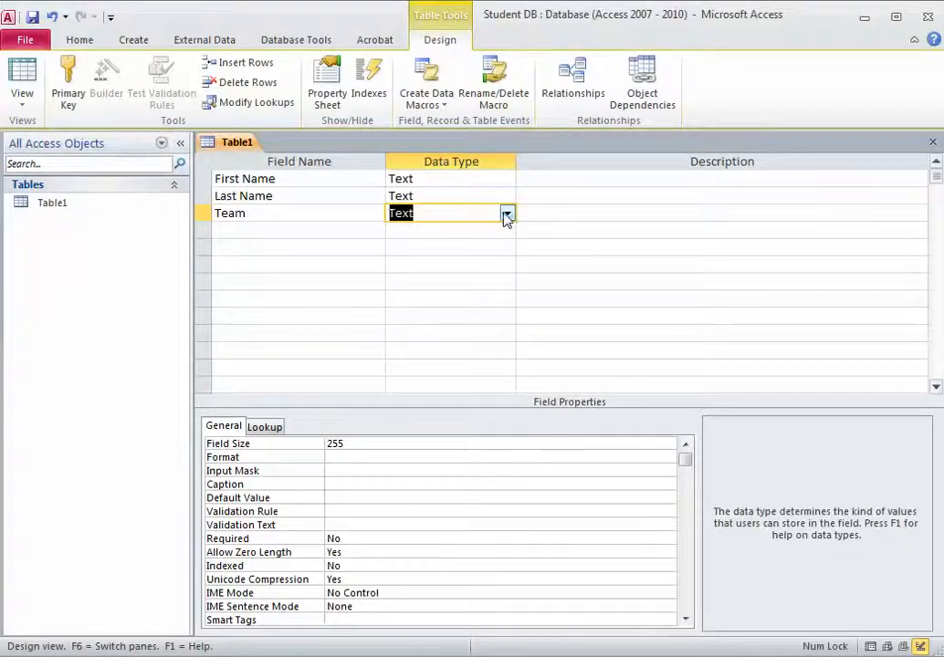
{"action": "left_click", "coordinate": [511, 216]}
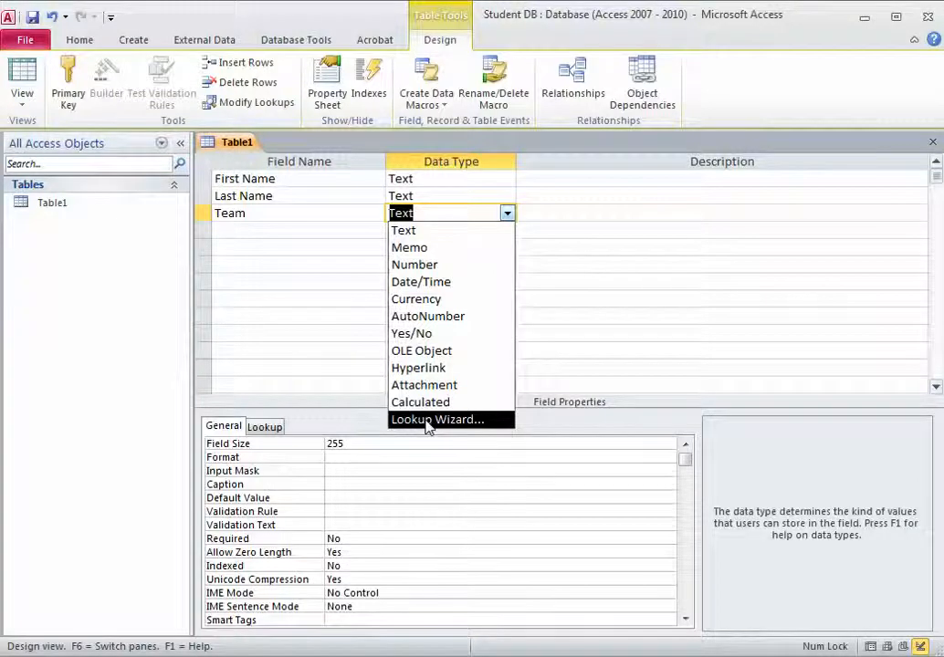
- Start the Lookup Wizard for Team, choosing to type the values yourself
{"action": "left_click", "coordinate": [422, 421]}
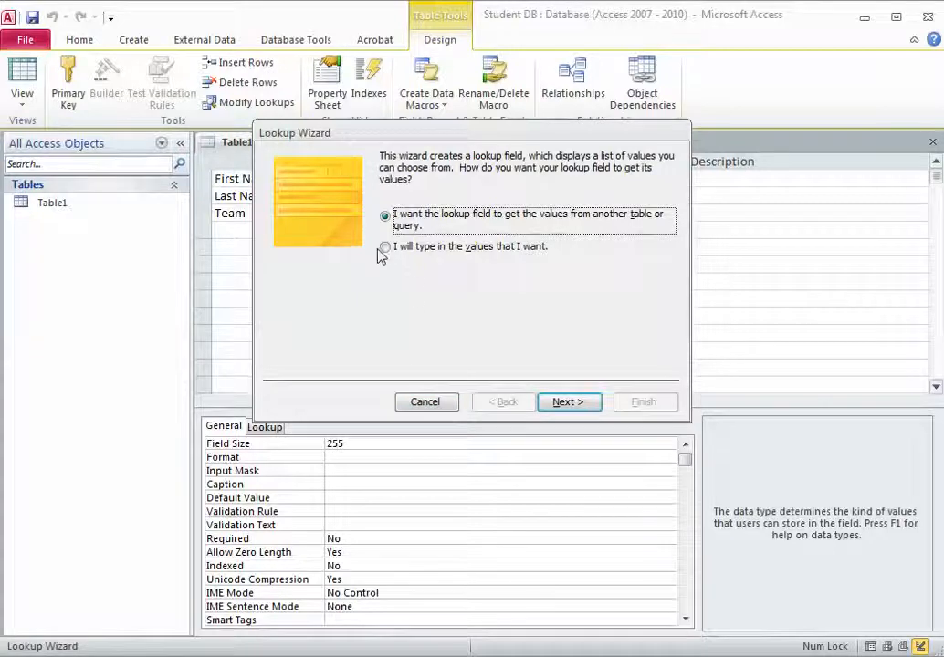
{"action": "left_click", "coordinate": [385, 250]}
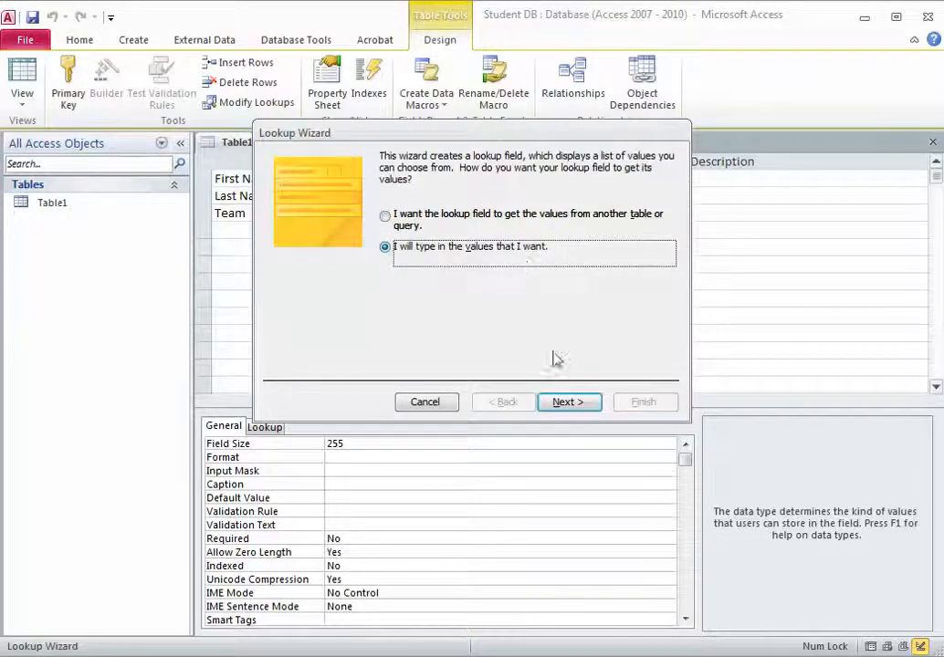
{"action": "left_click", "coordinate": [579, 405]}
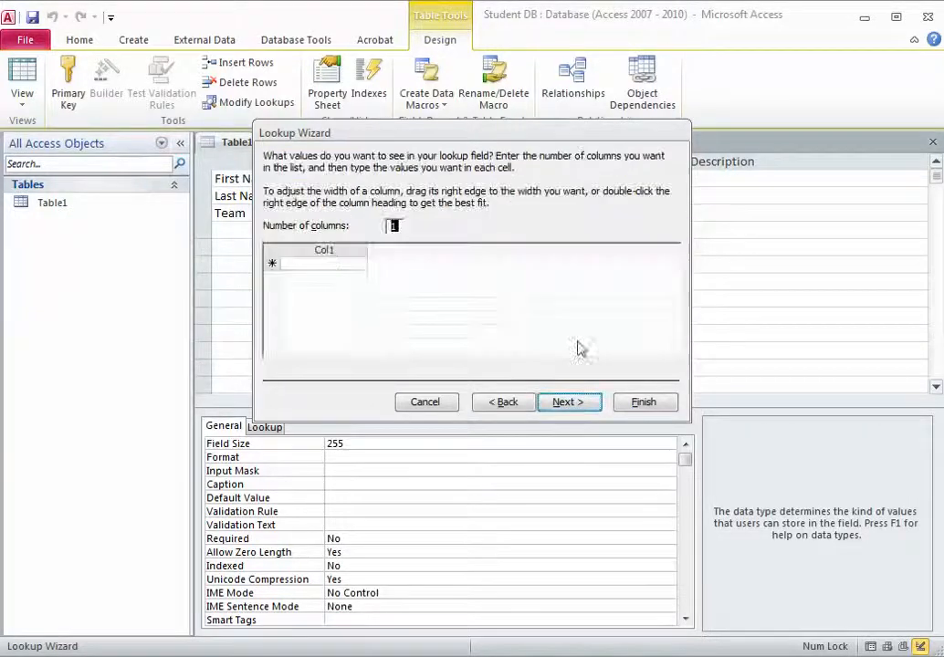
- Enter 7-0, 7-1, 7-3 and Other as lookup values and finish the wizard
{"action": "left_click", "coordinate": [333, 264]}
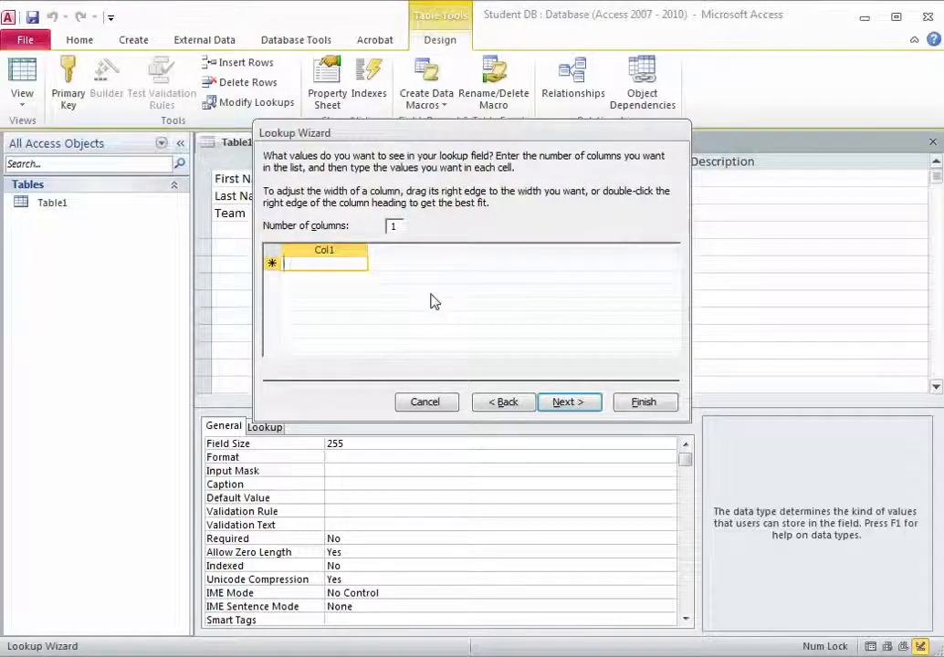
{"action": "type", "text": "7"}
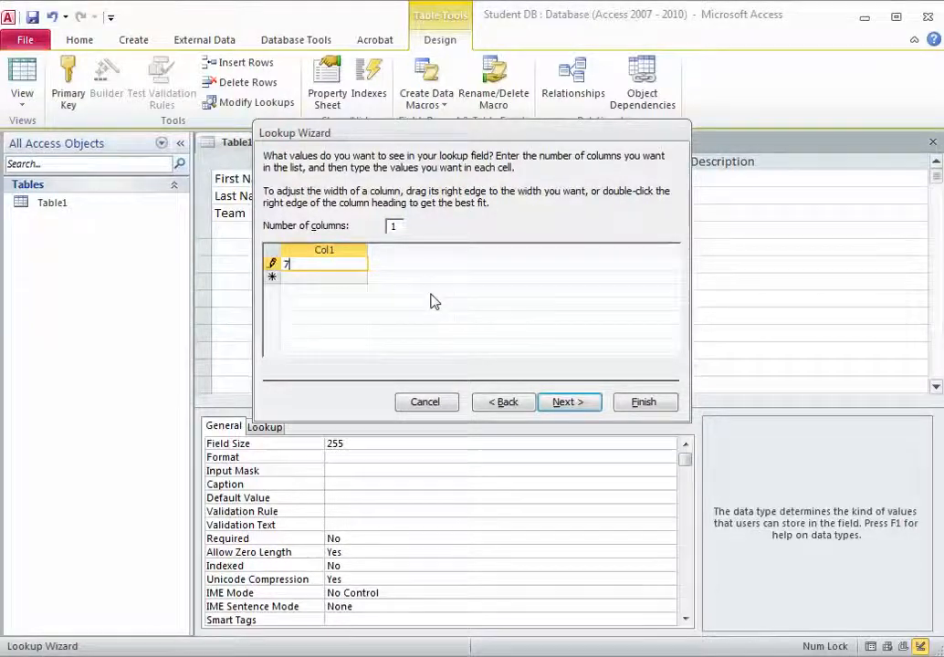
{"action": "type", "text": "-8"}
{"action": "key", "text": "Return"}
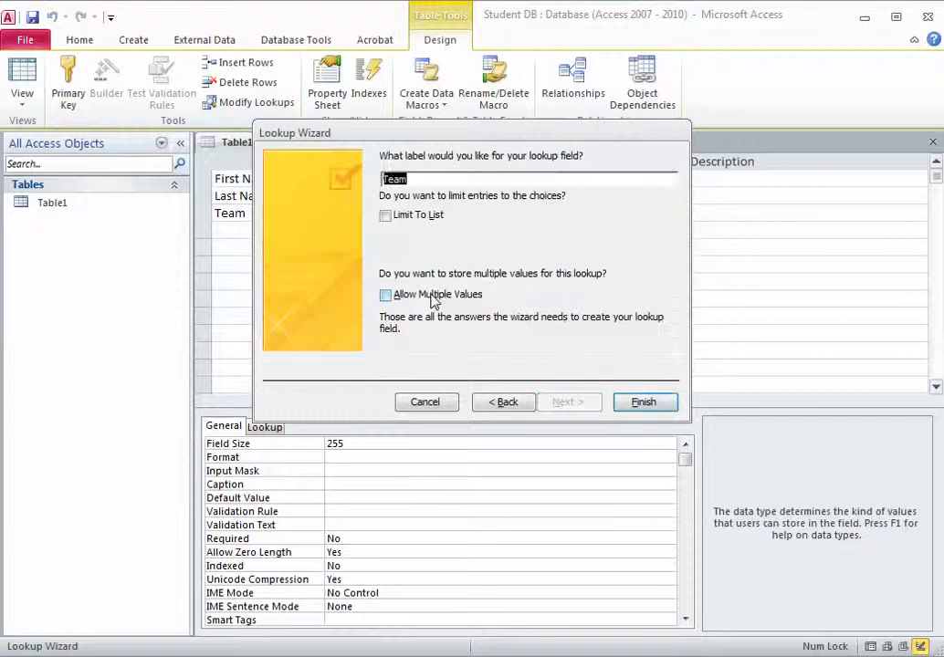
{"action": "left_click", "coordinate": [501, 402]}
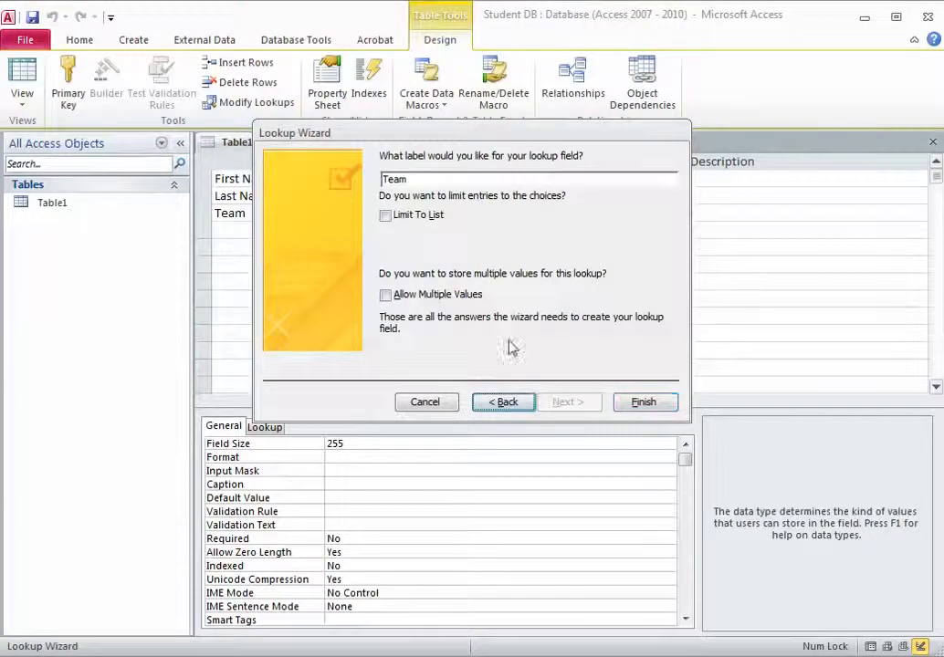
{"action": "left_click", "coordinate": [510, 407]}
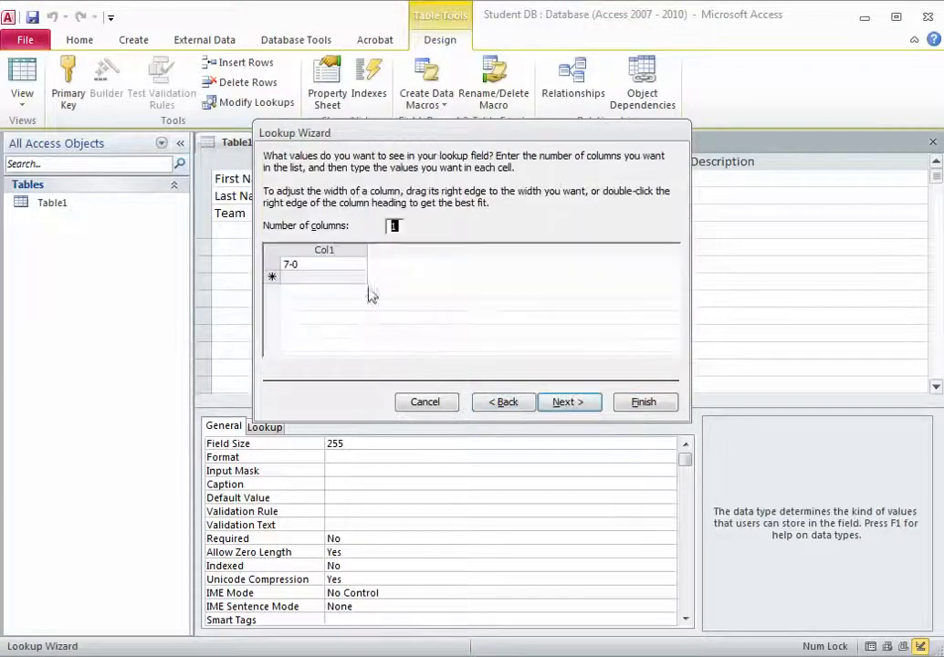
{"action": "left_click", "coordinate": [321, 277]}
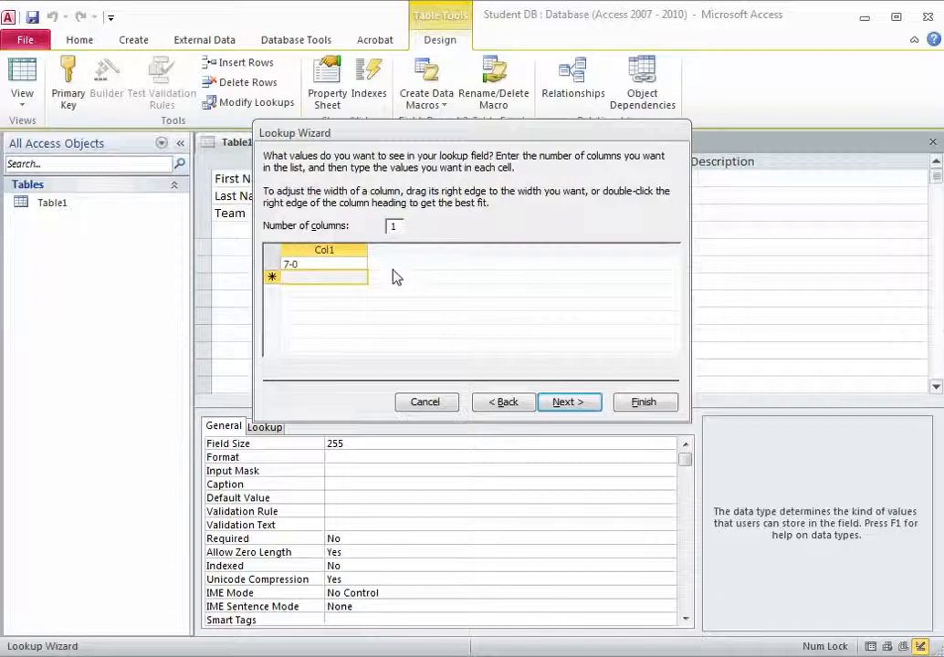
{"action": "type", "text": "7-1"}
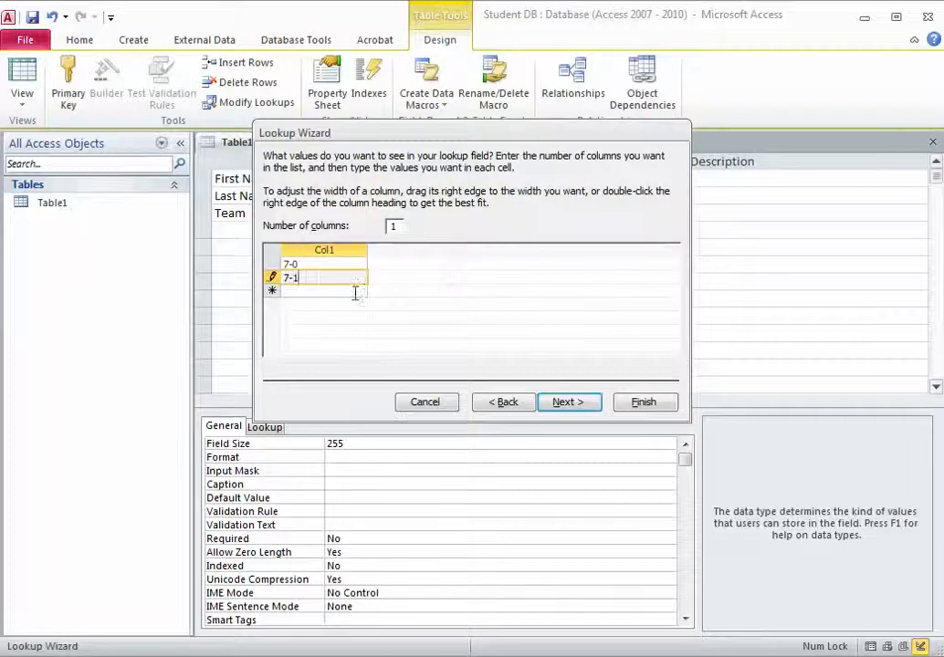
{"action": "left_click", "coordinate": [351, 290]}
{"action": "type", "text": "7"}
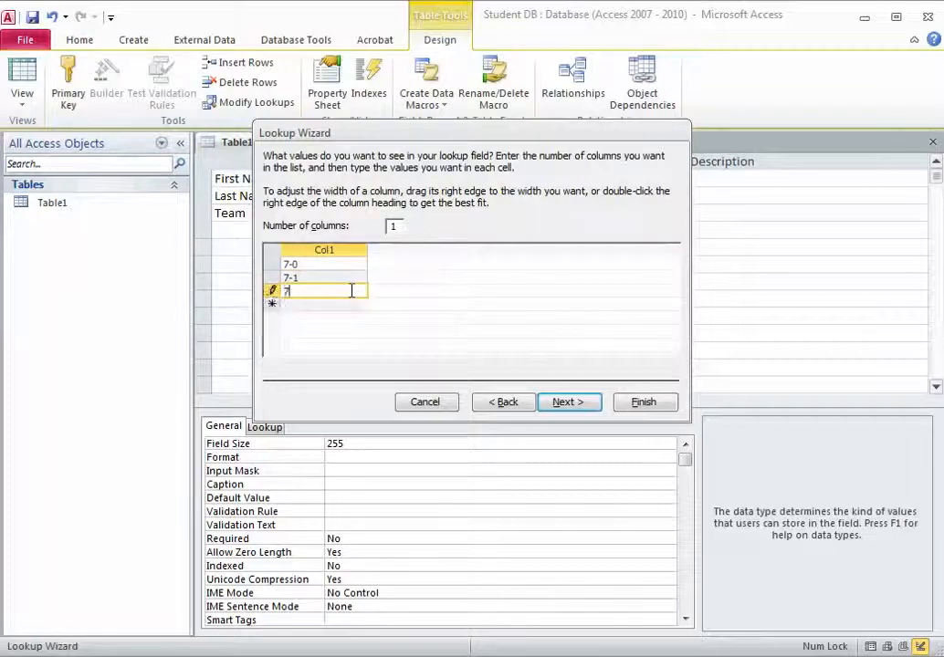
{"action": "type", "text": "-3"}
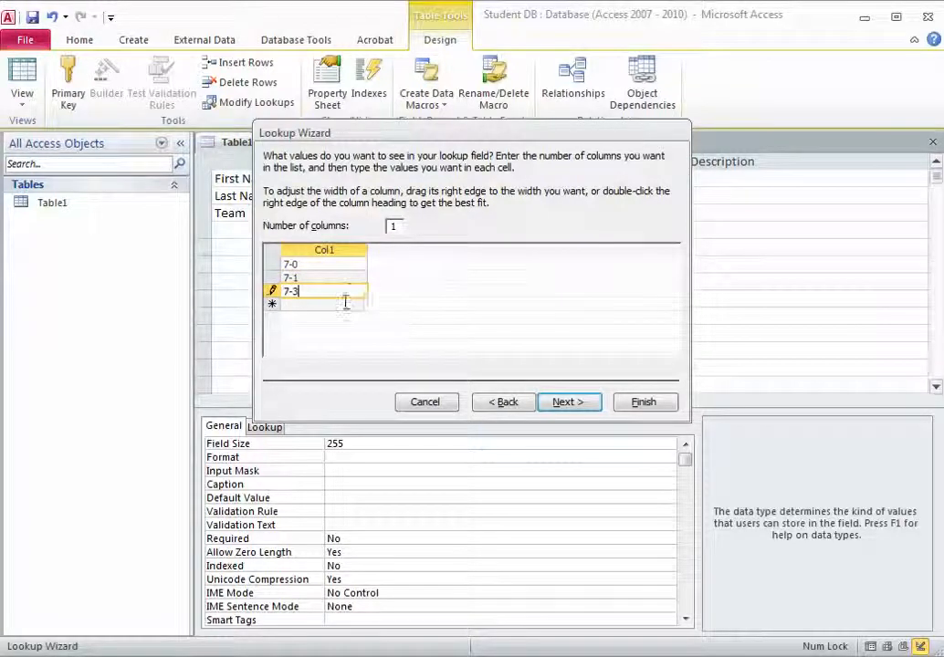
{"action": "left_click", "coordinate": [344, 302]}
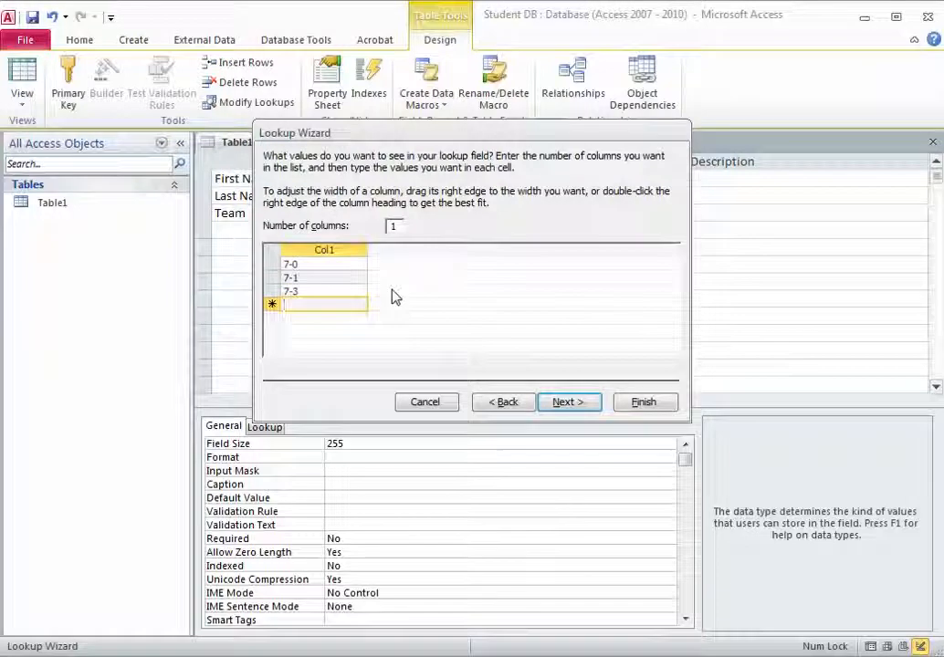
{"action": "type", "text": "Other"}
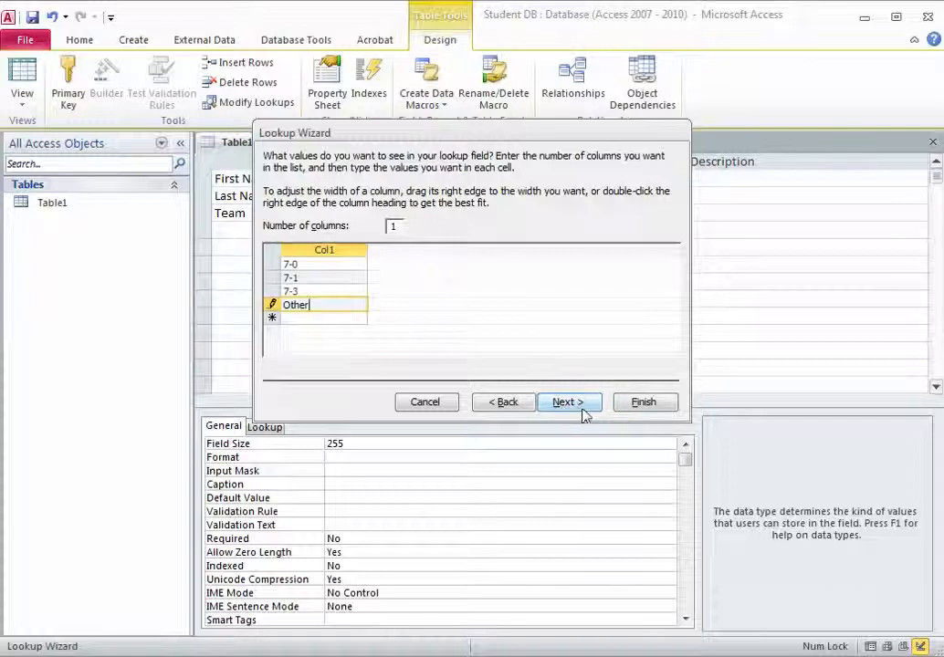
{"action": "left_click", "coordinate": [646, 402]}
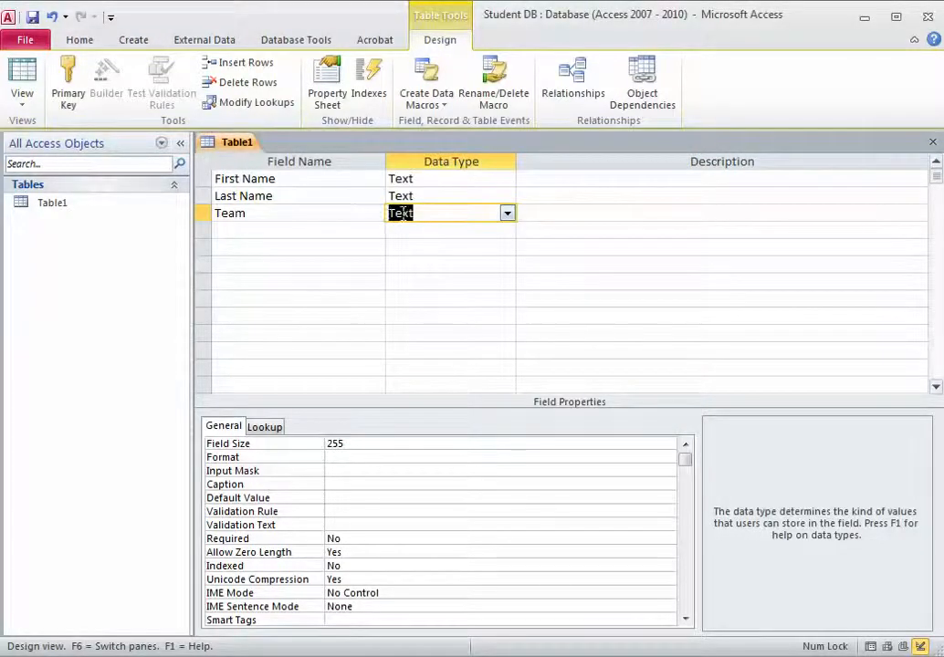
{"action": "left_click", "coordinate": [269, 429]}
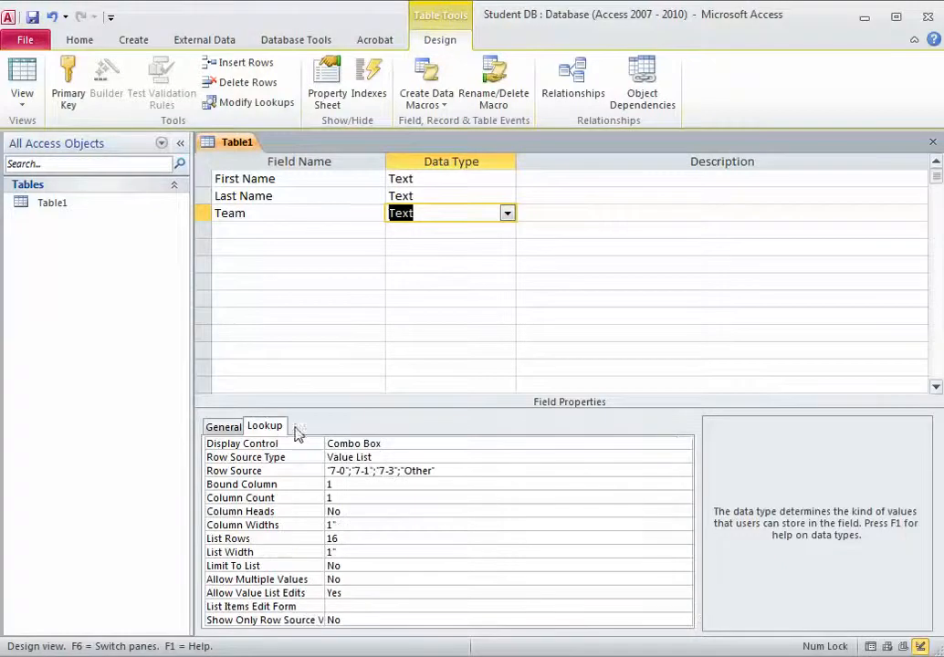
{"action": "left_click", "coordinate": [312, 470]}
{"action": "left_click", "coordinate": [448, 470]}
{"action": "left_click", "coordinate": [295, 470]}
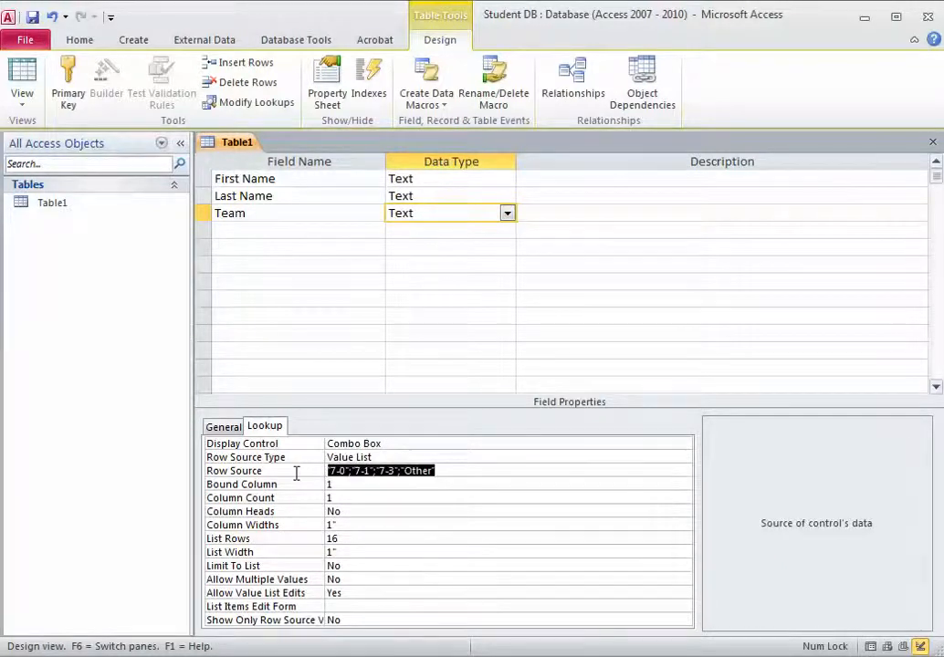
{"action": "left_click", "coordinate": [446, 471]}
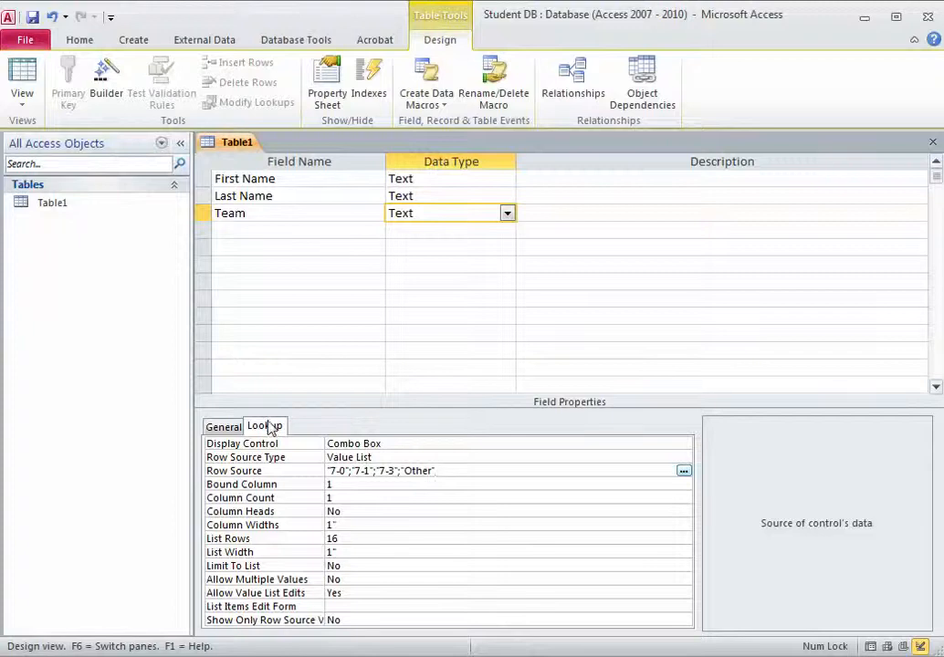
{"action": "left_click", "coordinate": [238, 427]}
{"action": "left_click", "coordinate": [220, 229]}
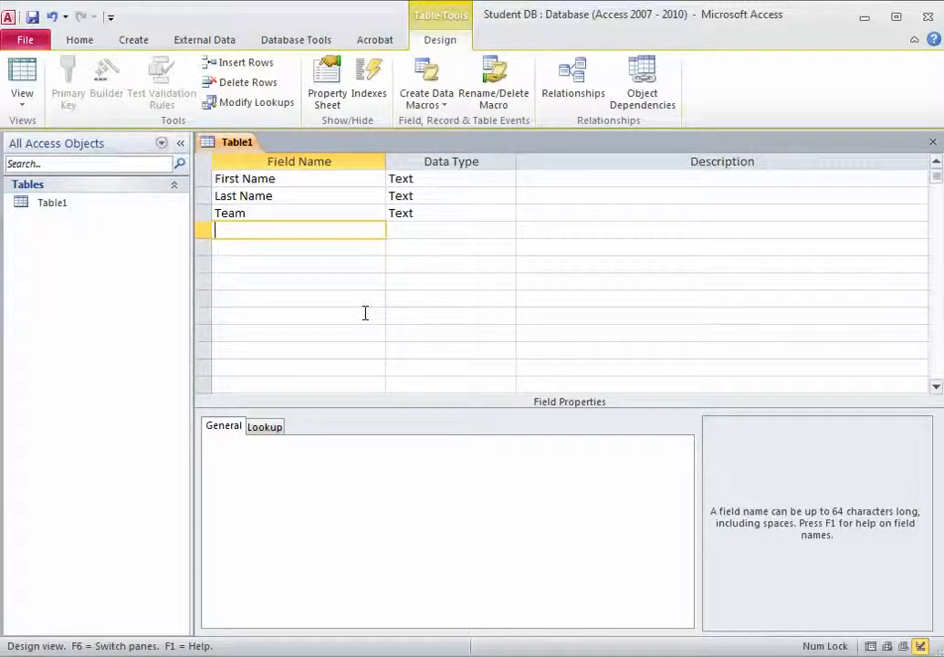
- Name the next field Glasses? and give it the Yes/No data type
{"action": "type", "text": "Glass"}
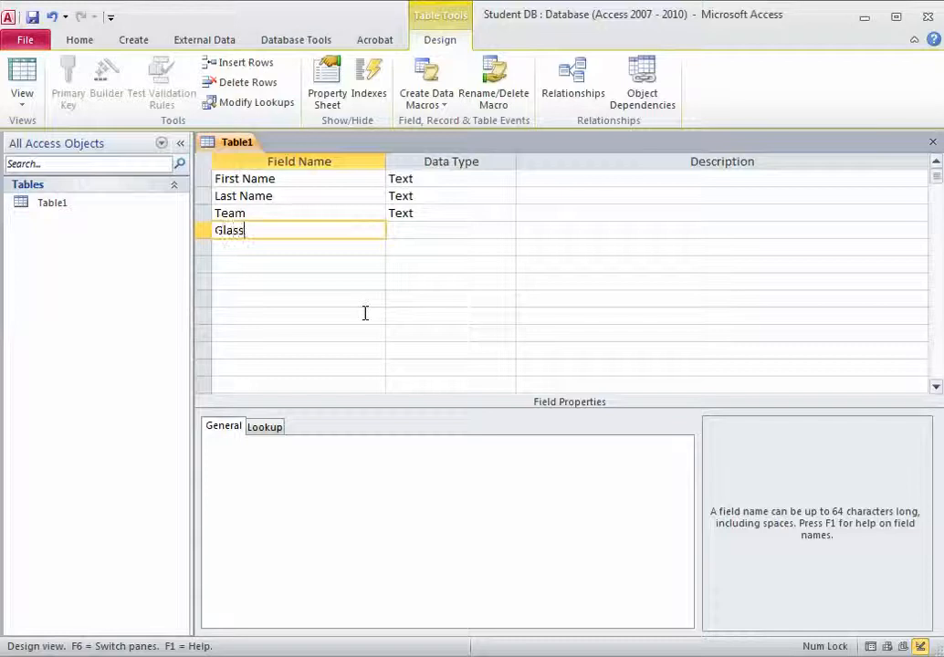
{"action": "type", "text": "es?"}
{"action": "left_click", "coordinate": [461, 232]}
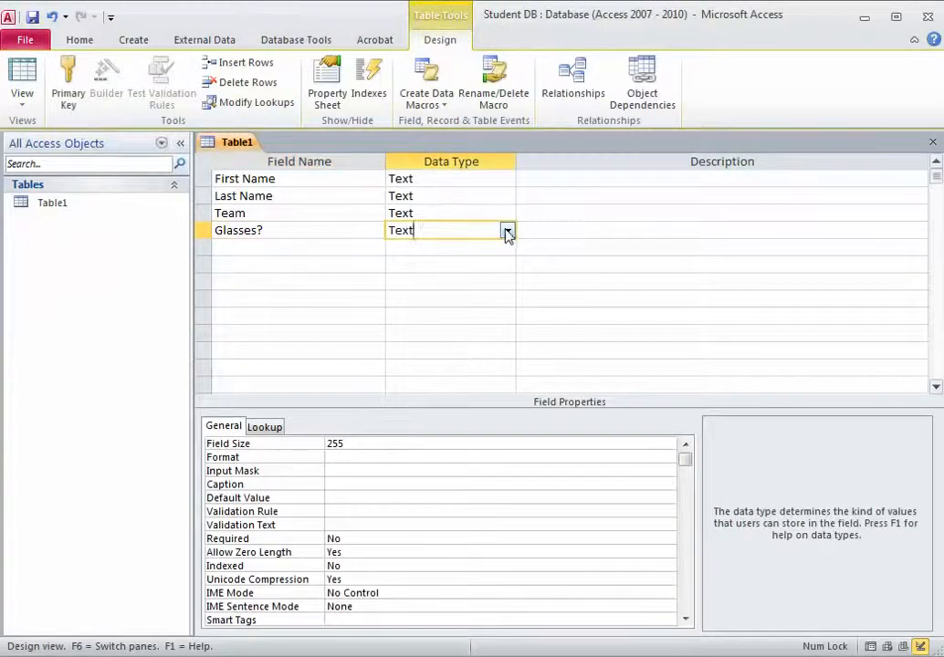
{"action": "left_click", "coordinate": [508, 231]}
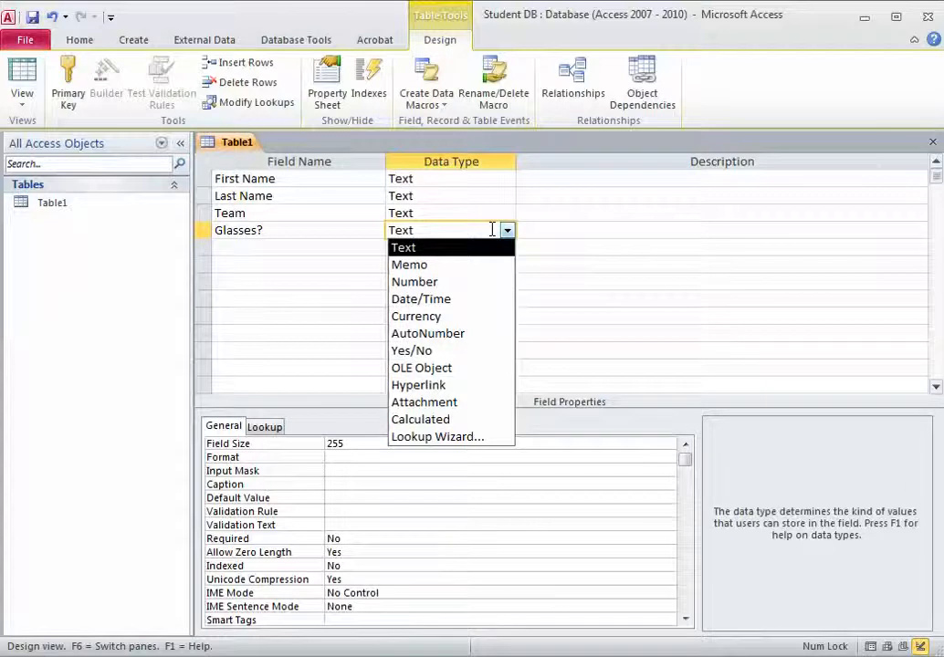
{"action": "left_click", "coordinate": [421, 352]}
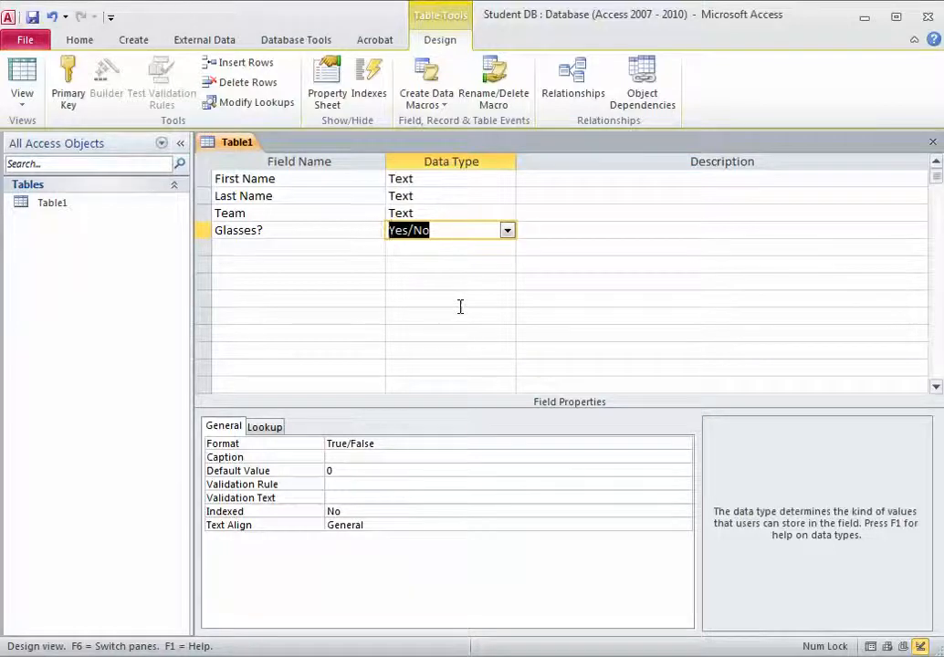
{"action": "left_click", "coordinate": [351, 247]}
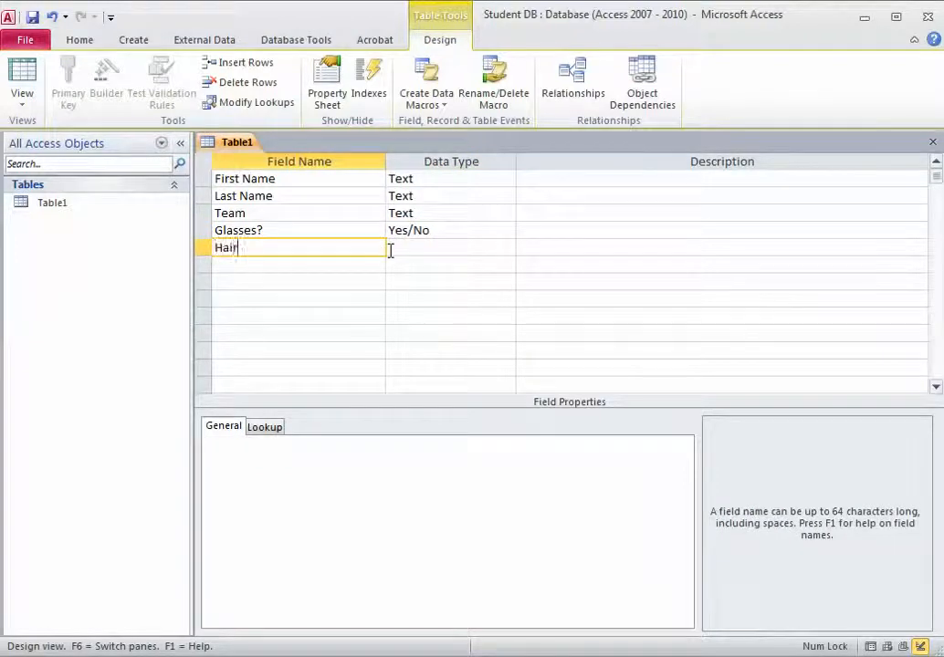
- Name the field Hair Color and start a Lookup Wizard with typed-in values
{"action": "type", "text": "Color"}
{"action": "key", "text": "Tab"}
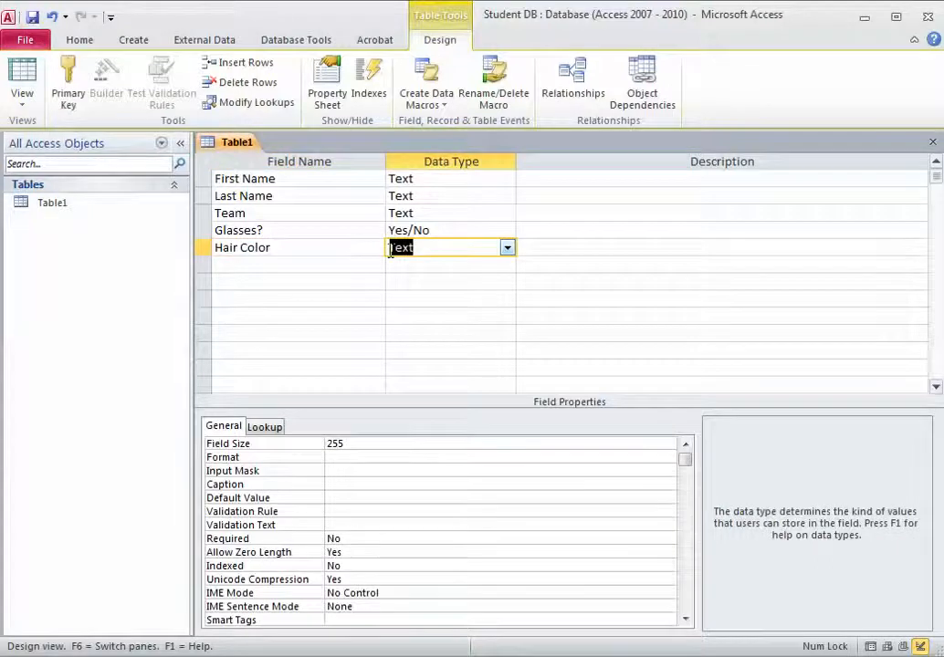
{"action": "left_click", "coordinate": [507, 250]}
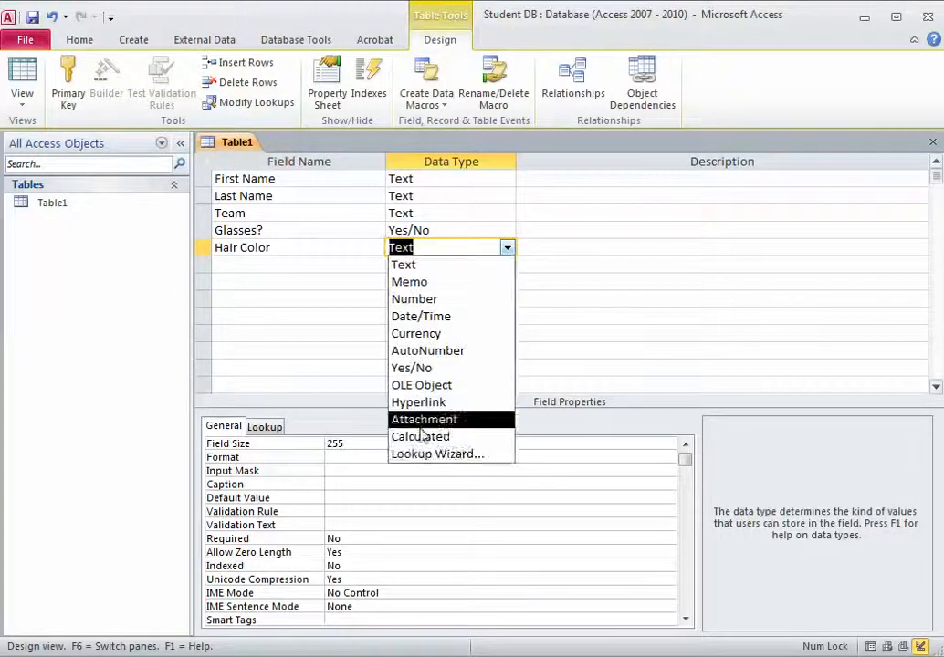
{"action": "left_click", "coordinate": [435, 455]}
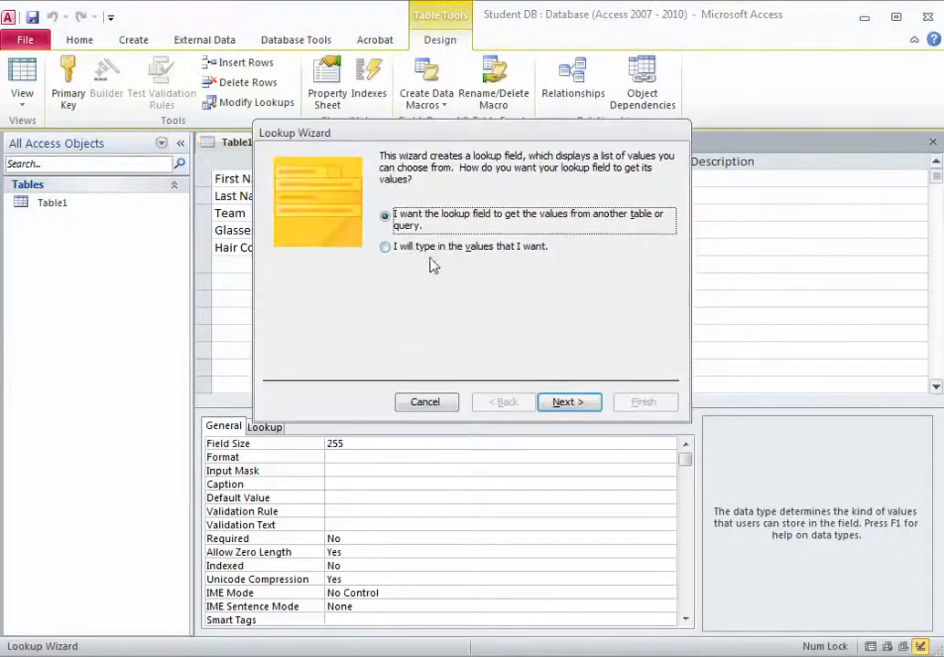
{"action": "left_click", "coordinate": [384, 246]}
{"action": "left_click", "coordinate": [557, 403]}
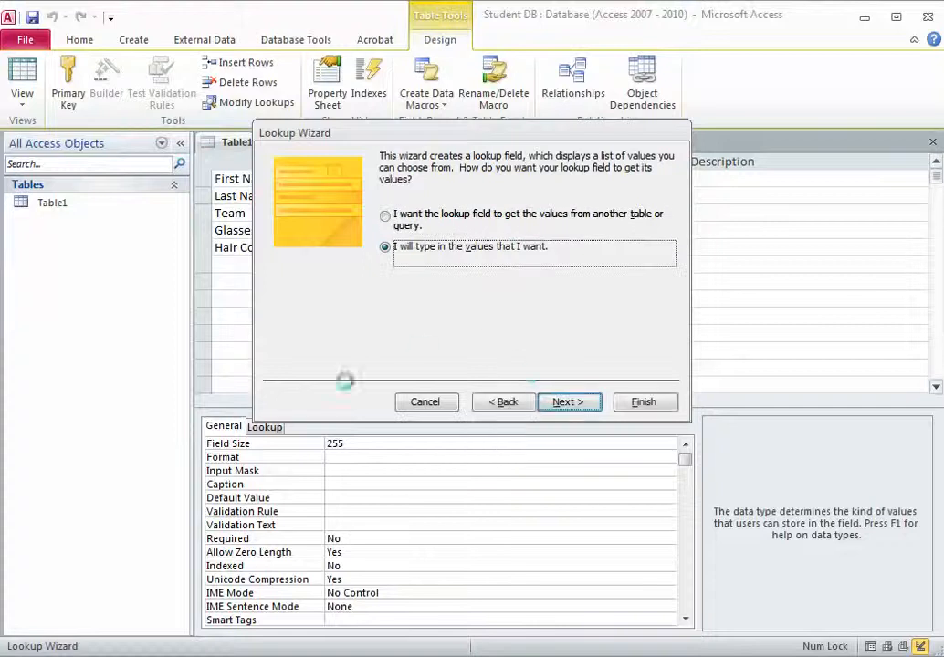
- Enter Blonde, Brown, Red and Black as lookup values and finish the wizard
{"action": "left_click", "coordinate": [327, 264]}
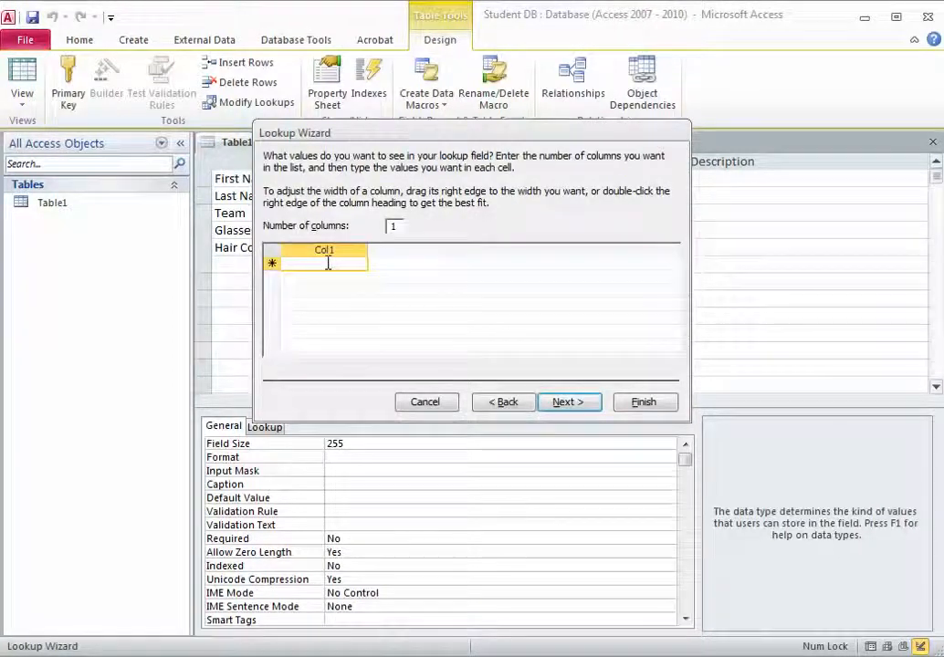
{"action": "type", "text": "Blonde"}
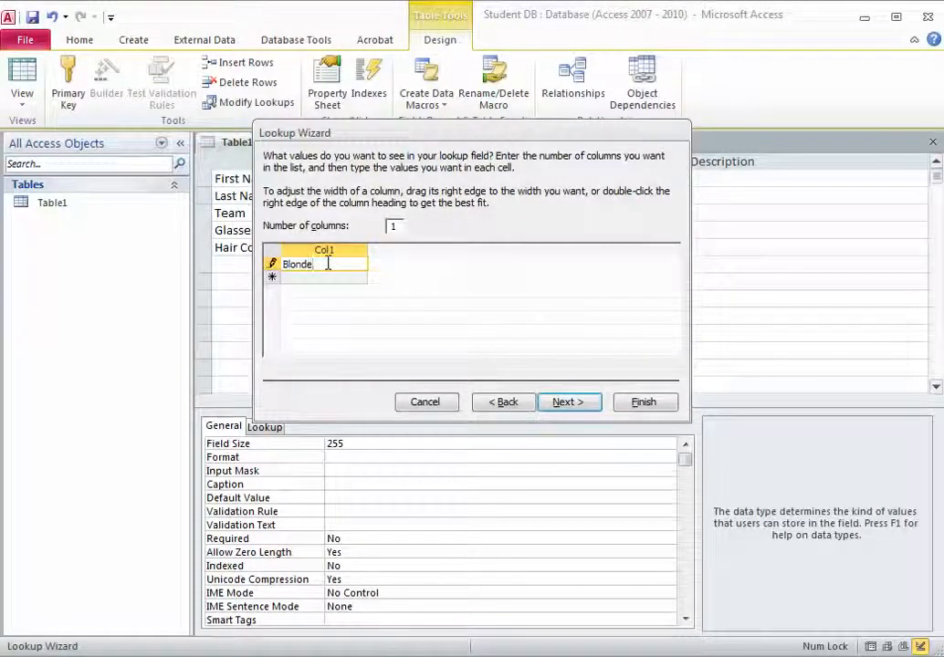
{"action": "key", "text": "Tab"}
{"action": "type", "text": "Brown"}
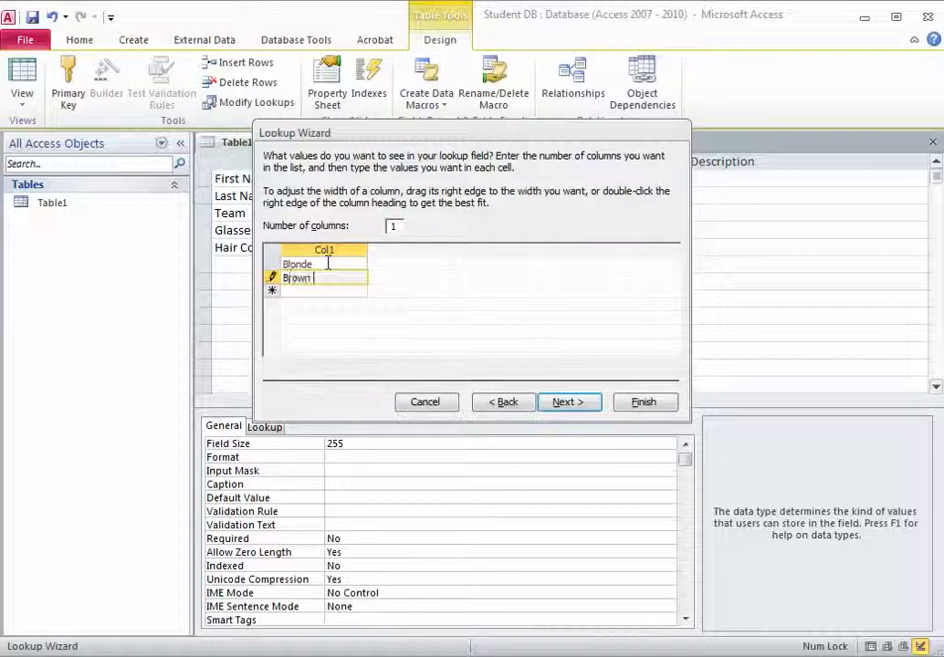
{"action": "key", "text": "Tab"}
{"action": "type", "text": "Red"}
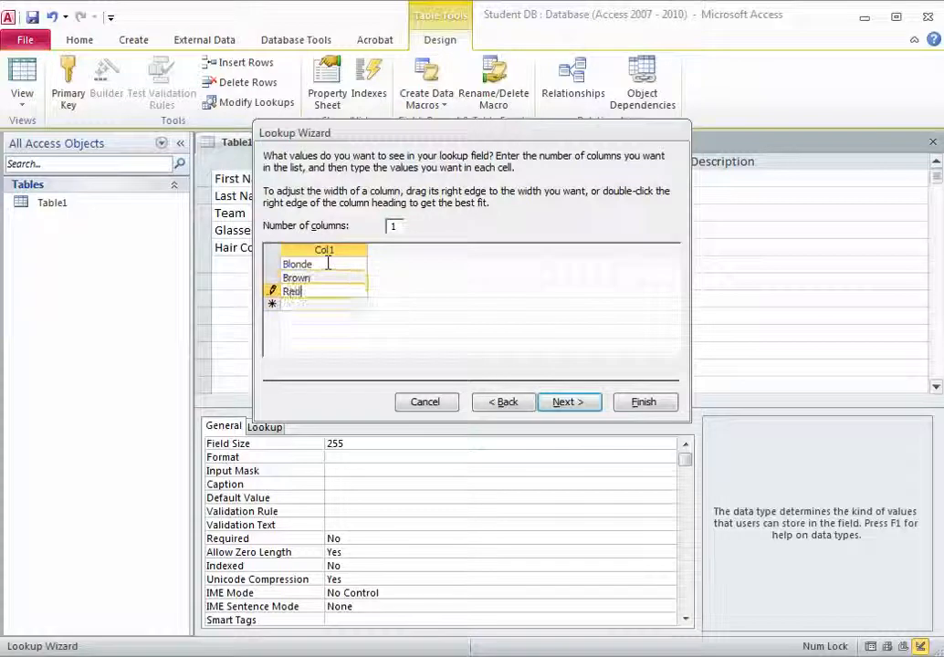
{"action": "key", "text": "Tab"}
{"action": "type", "text": "Black"}
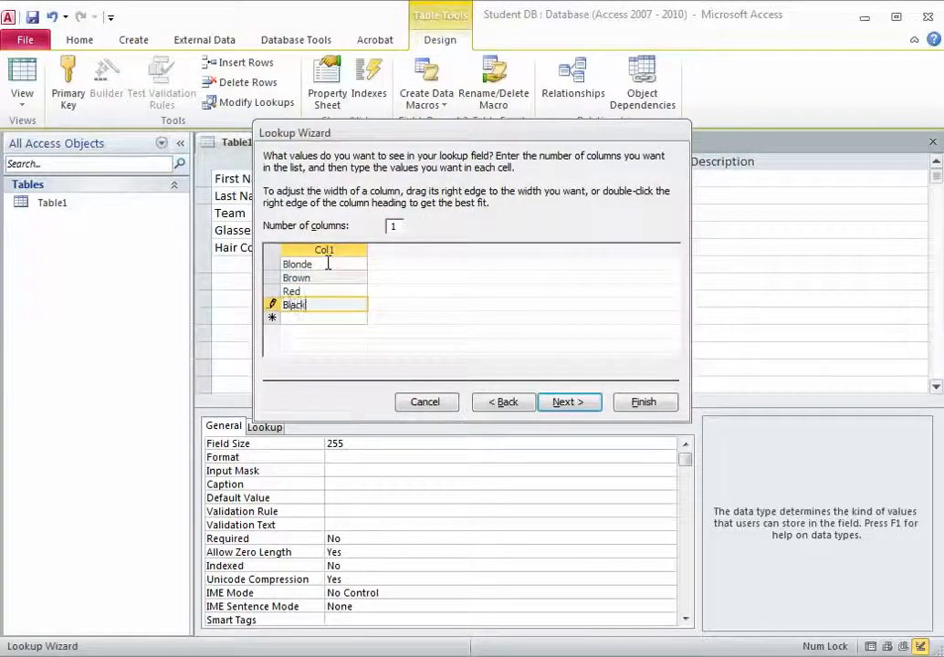
{"action": "key", "text": "Tab"}
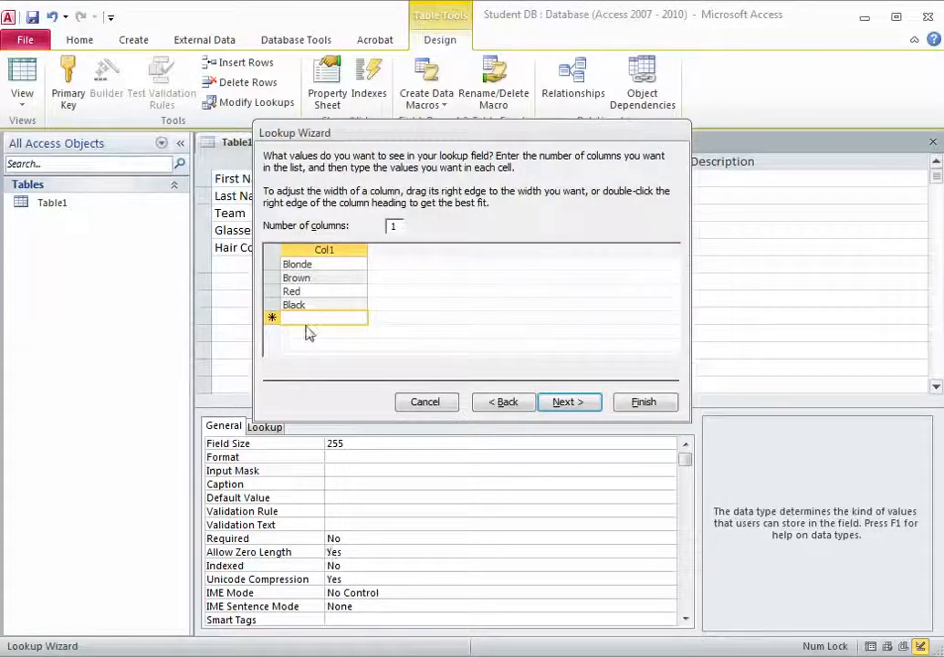
{"action": "left_click", "coordinate": [636, 409]}
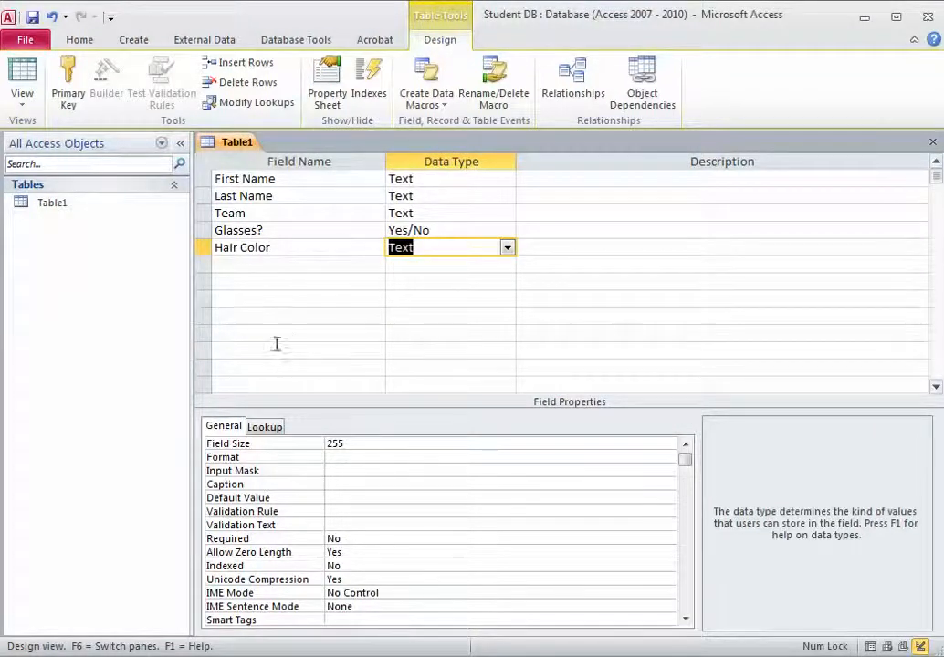
- Check the First Name, Glasses? and Hair Color field definitions, then open the View menu
{"action": "left_click", "coordinate": [217, 178]}
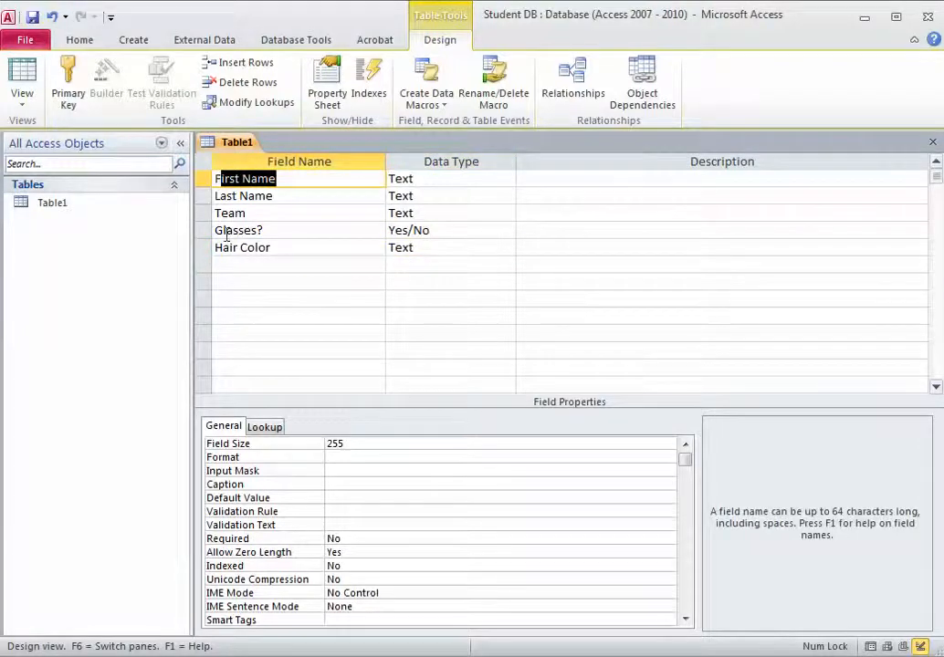
{"action": "left_click_drag", "start_coordinate": [226, 230], "coordinate": [251, 230]}
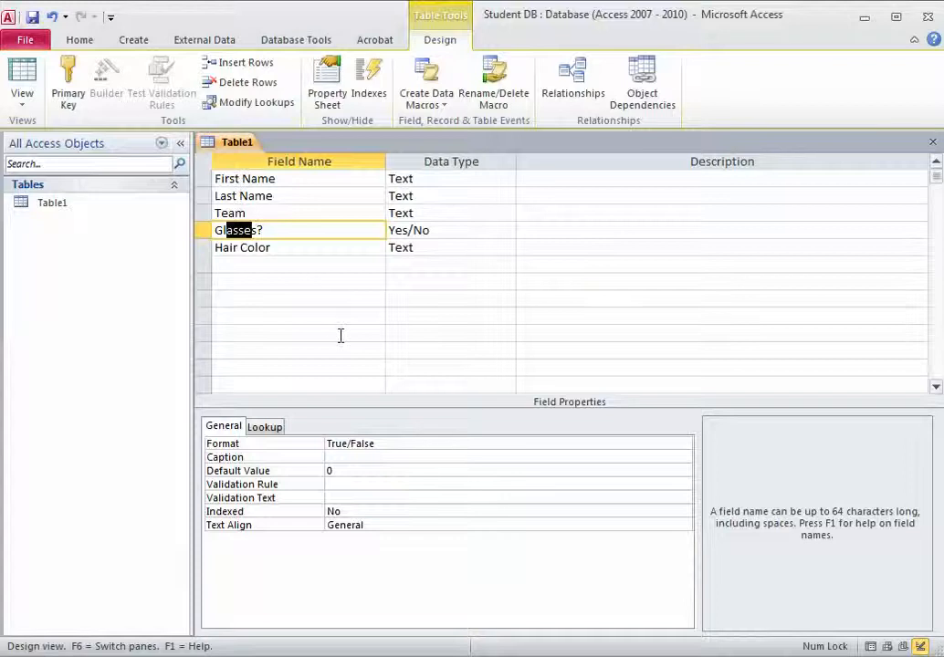
{"action": "left_click", "coordinate": [264, 274]}
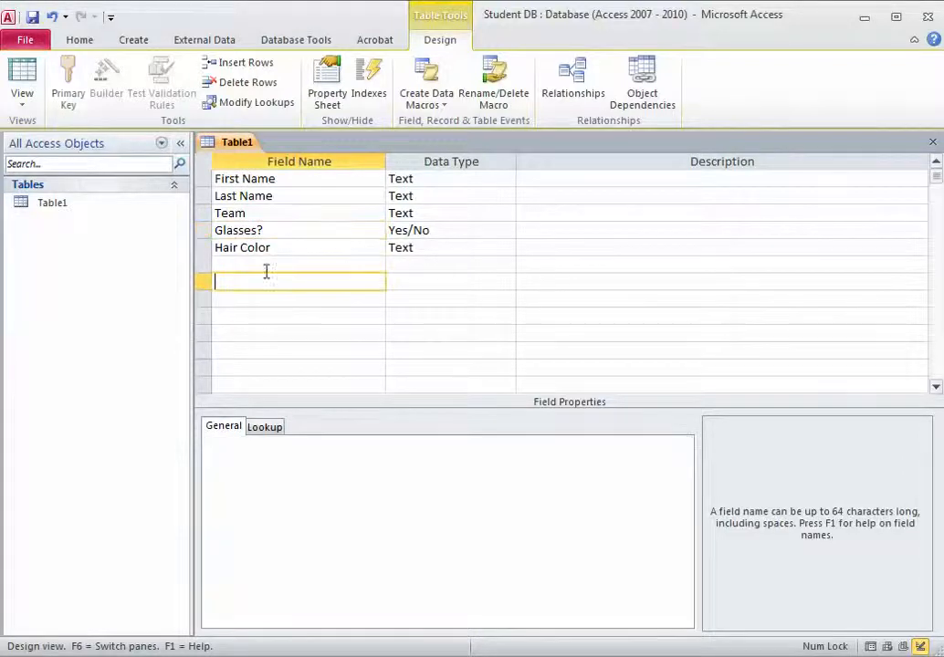
{"action": "left_click", "coordinate": [23, 104]}
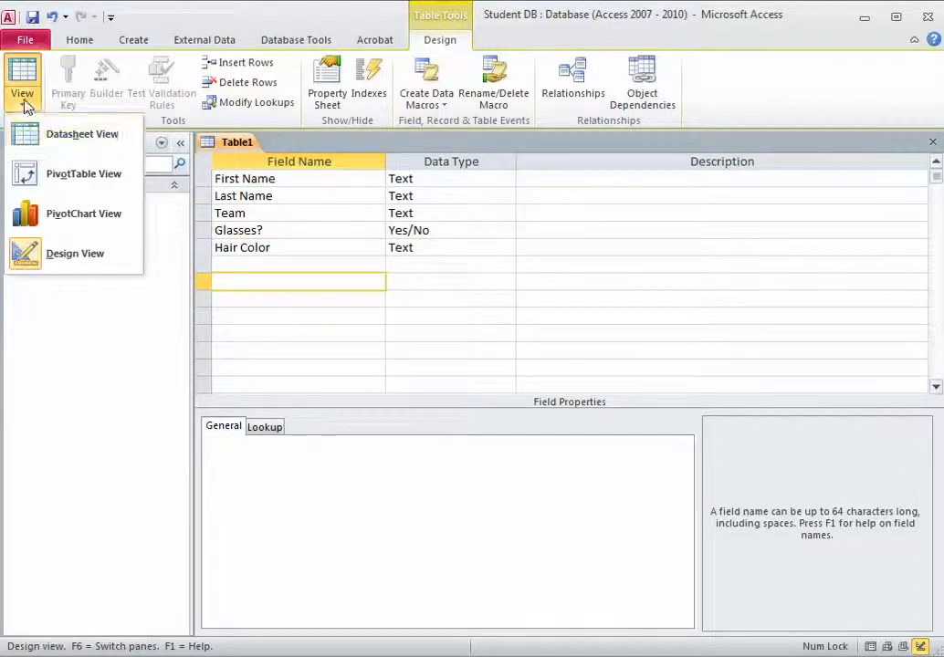
- Switch Table1 to Datasheet View, saving the table when prompted
{"action": "left_click", "coordinate": [68, 137]}
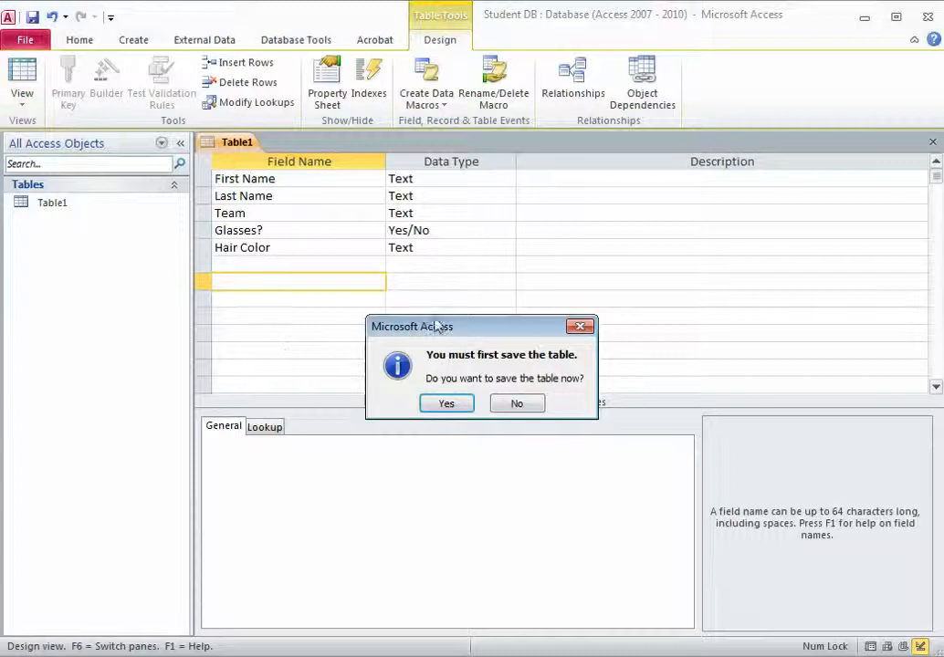
{"action": "left_click", "coordinate": [464, 404]}
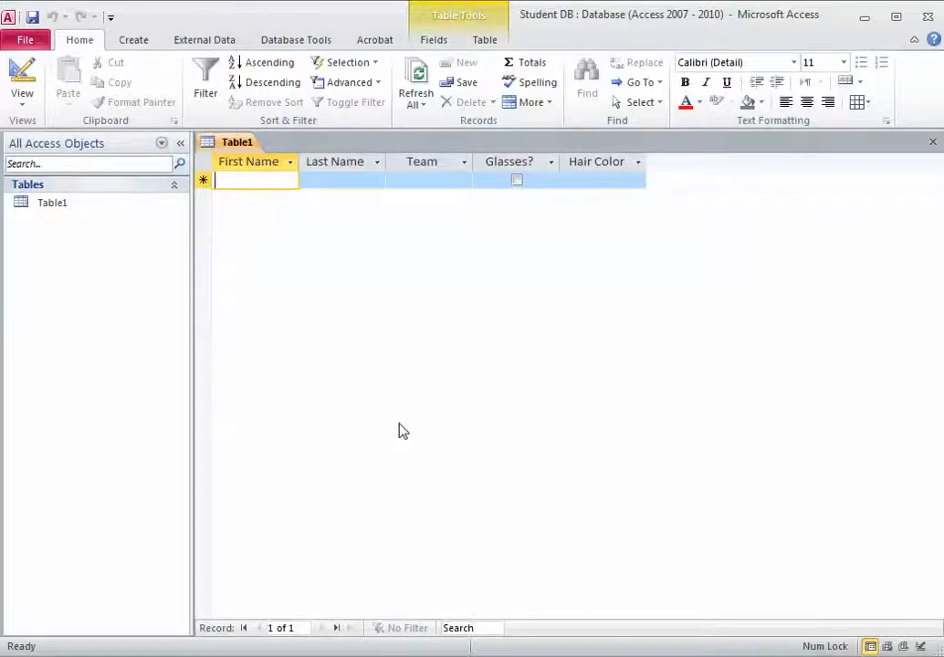
- Enter the student's first and last name and set Team to Other
{"action": "key", "text": "Tab"}
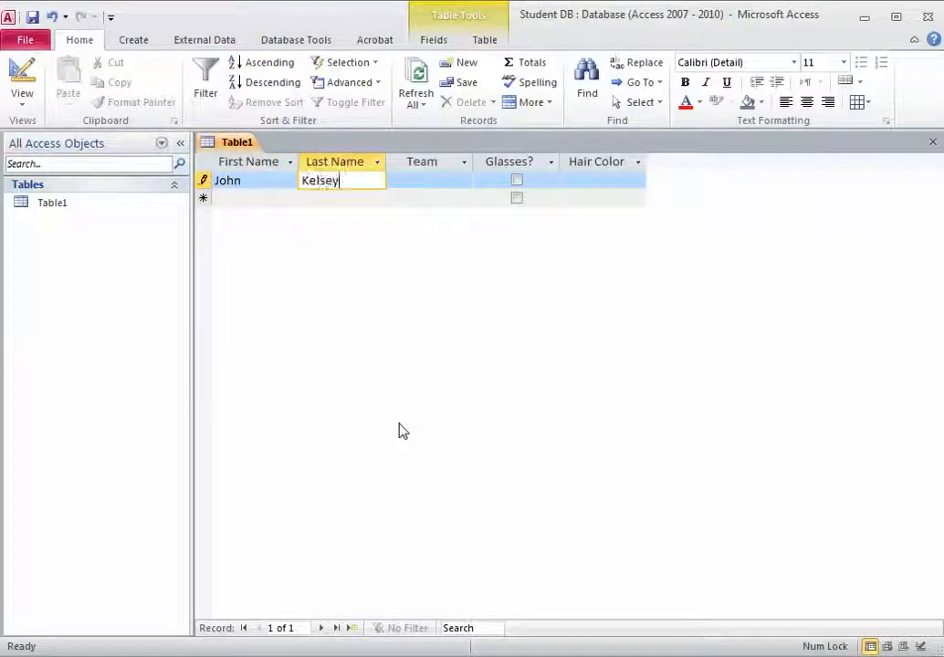
{"action": "key", "text": "Tab"}
{"action": "left_click", "coordinate": [464, 181]}
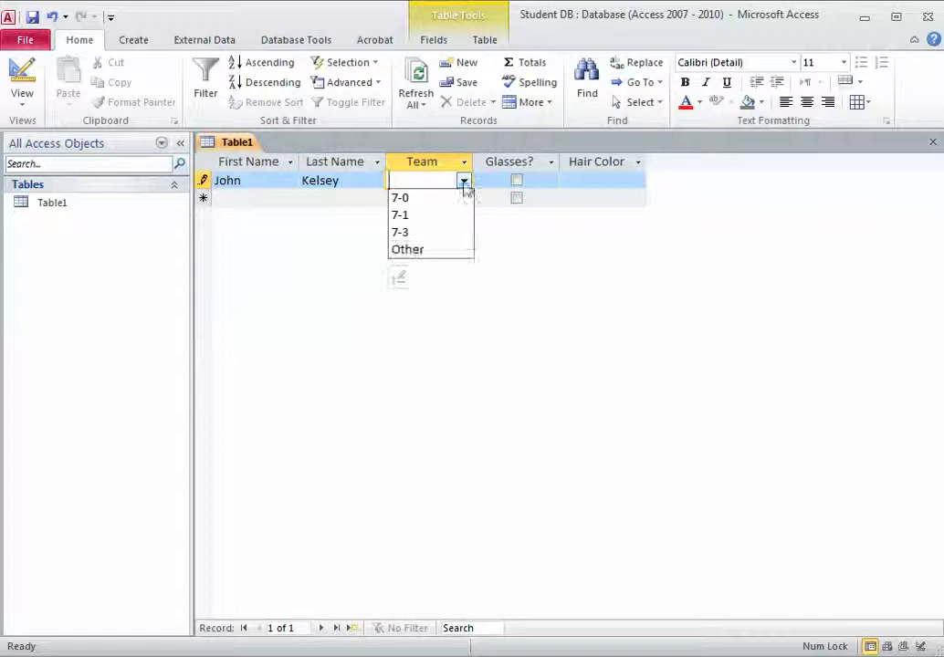
{"action": "left_click", "coordinate": [444, 250]}
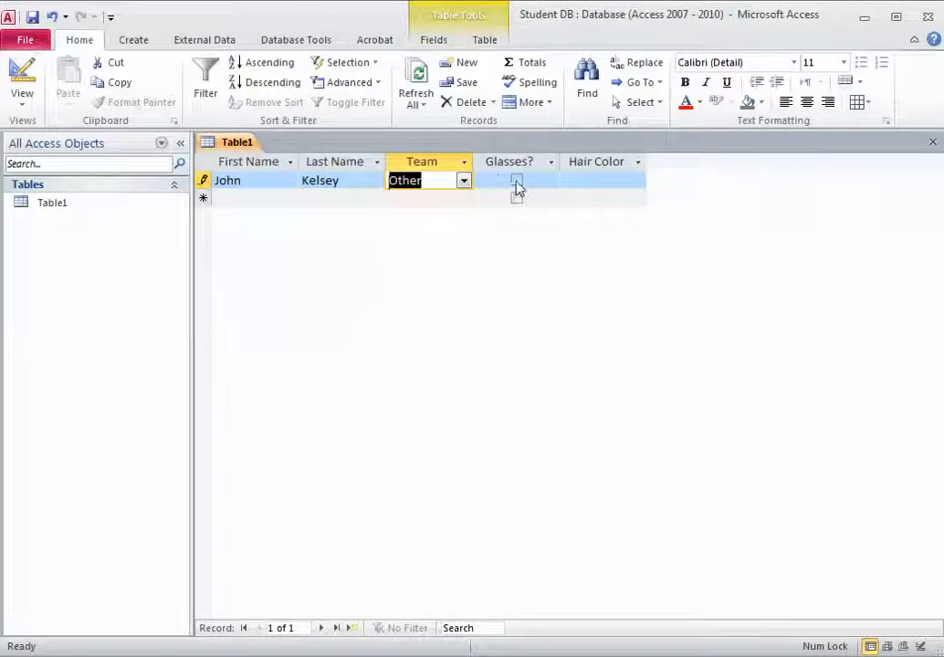
- Leave Glasses? unchecked, set Hair Color to Blonde, and move to the next record row to save it
{"action": "left_click", "coordinate": [633, 183]}
{"action": "left_click", "coordinate": [637, 182]}
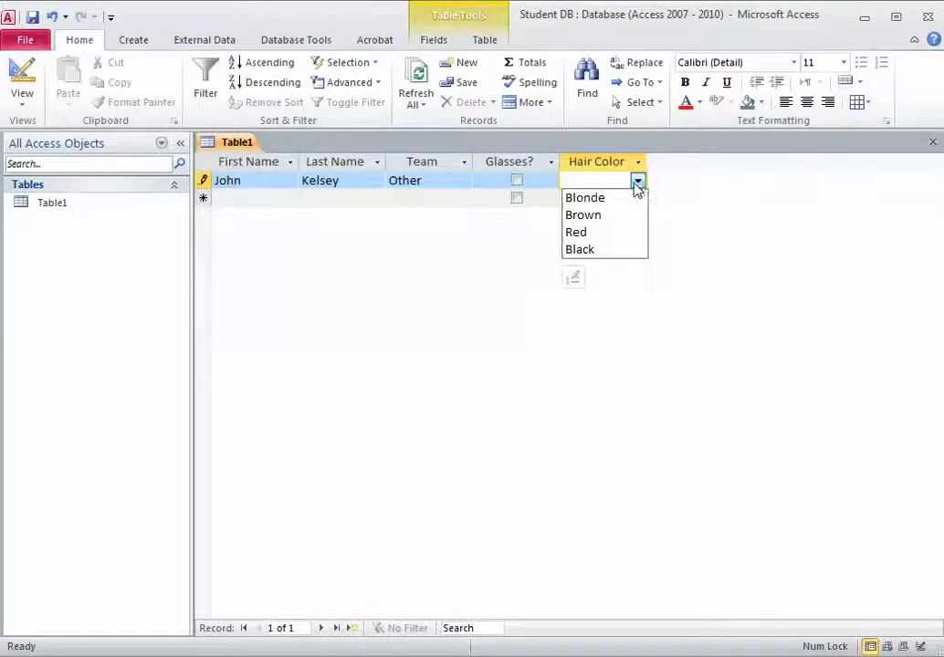
{"action": "left_click", "coordinate": [621, 197]}
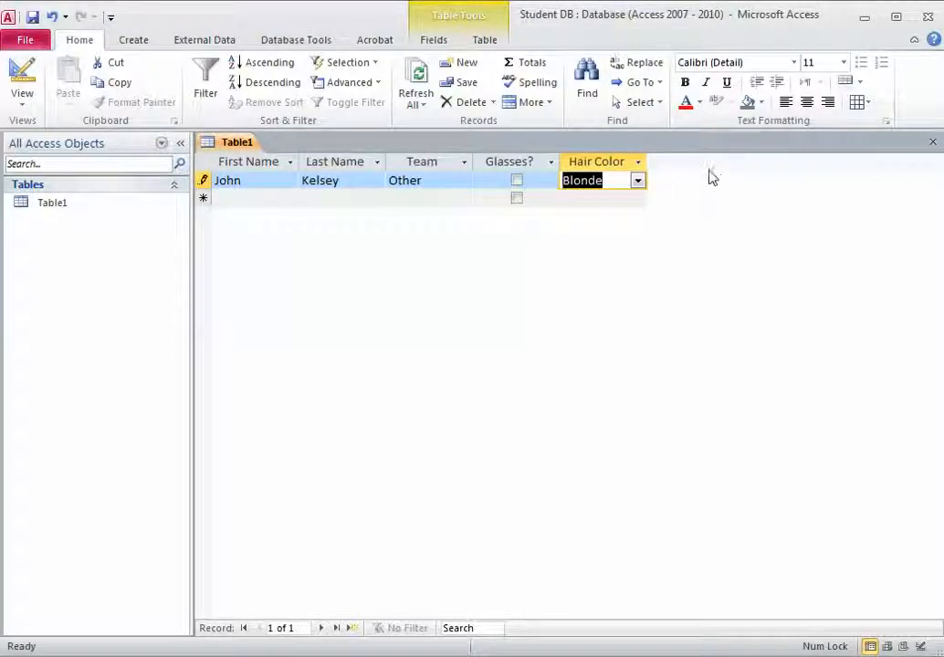
{"action": "left_click", "coordinate": [272, 198]}
{"action": "left_click", "coordinate": [328, 196]}
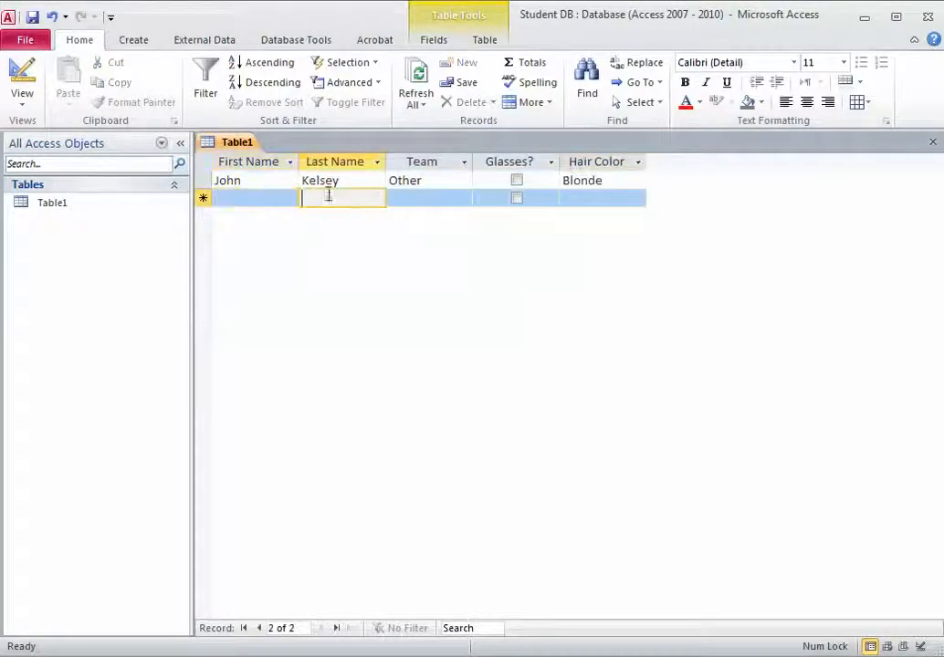
{"action": "left_click", "coordinate": [424, 199]}
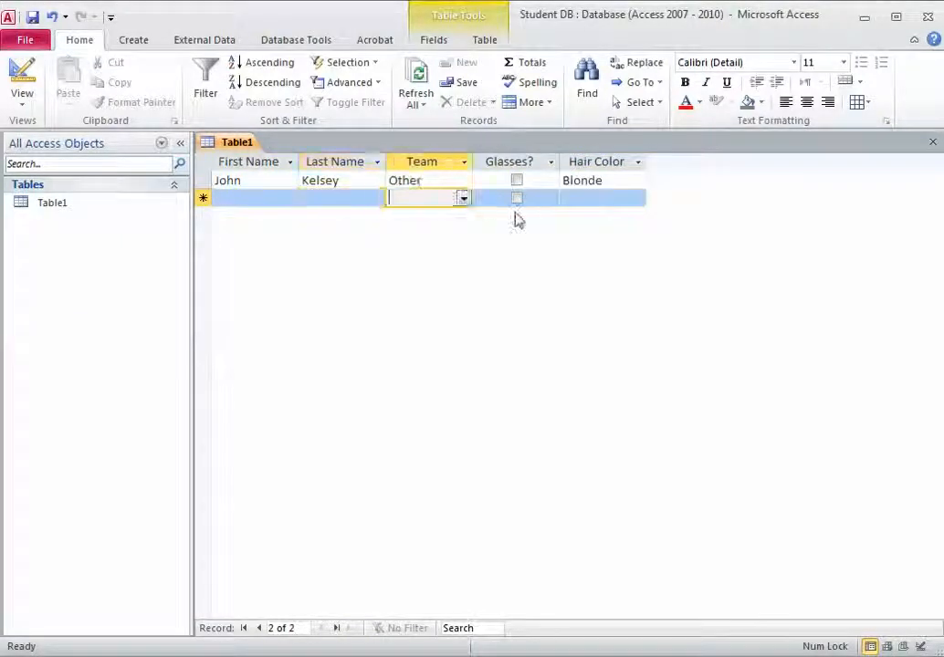